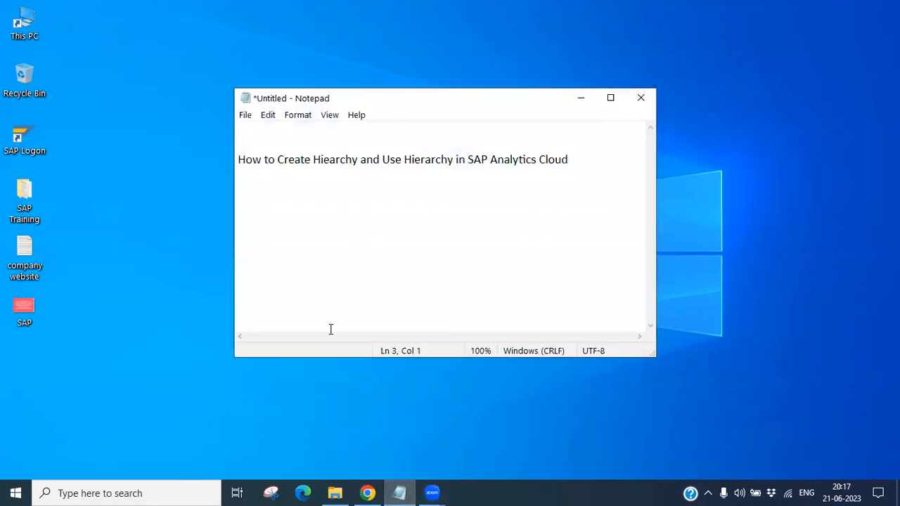
Switch from the Notepad note to SAP Analytics Cloud in Chrome and open the Modeler
drag(574, 163, 238, 164)
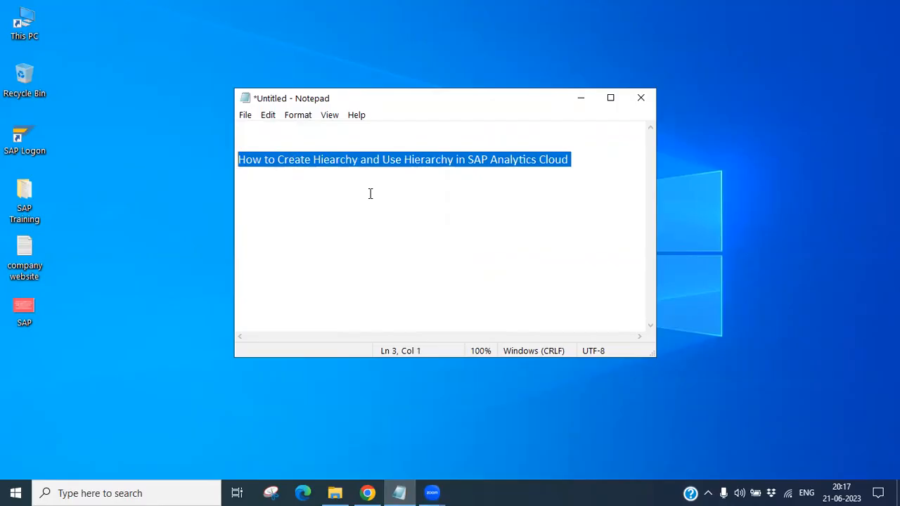
click(581, 98)
click(368, 492)
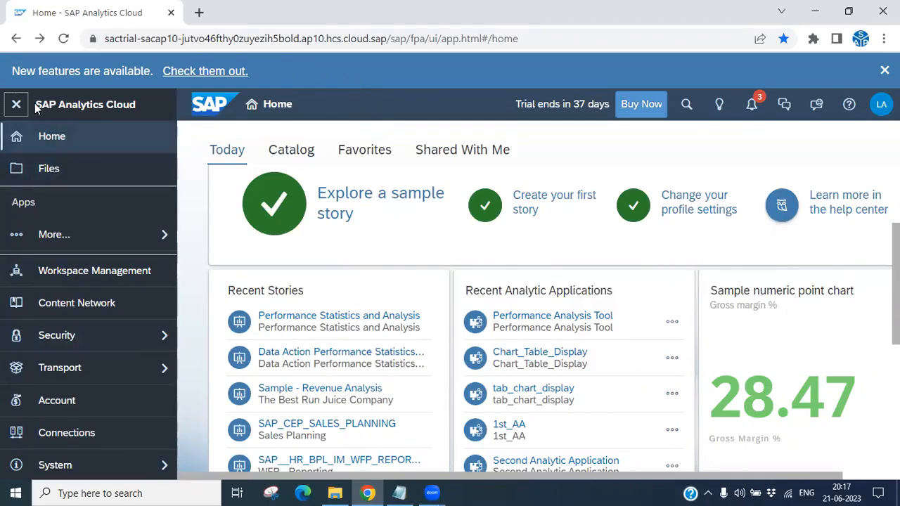
click(44, 243)
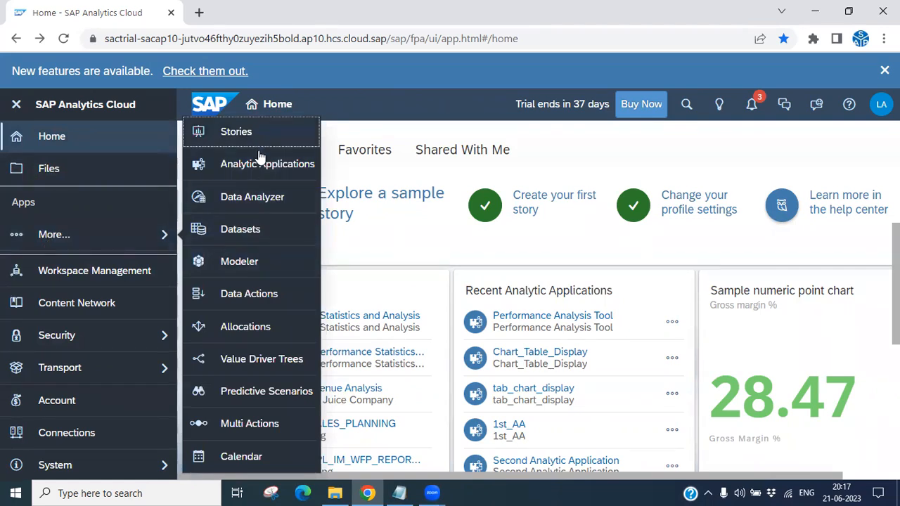
click(243, 270)
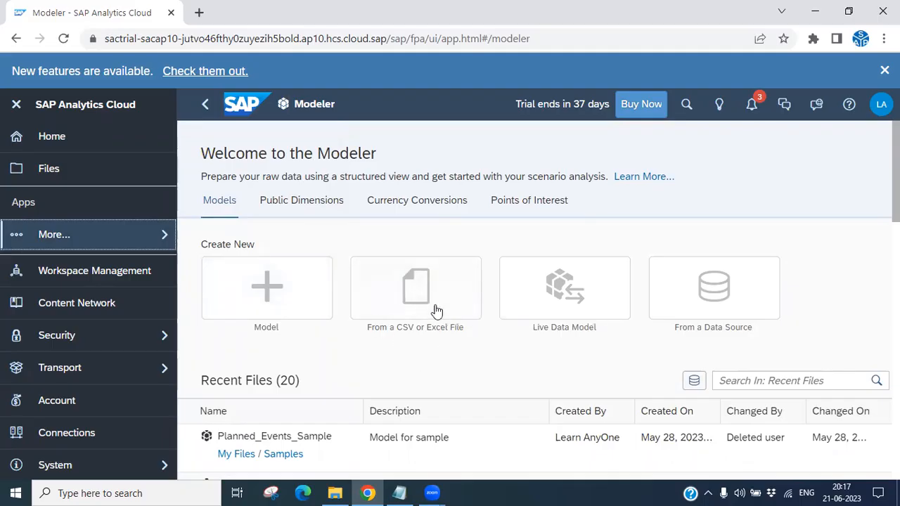
Start a new model from an Excel file by importing SuperstoreSalesIndia.xlsx with its first row as column headers
click(432, 301)
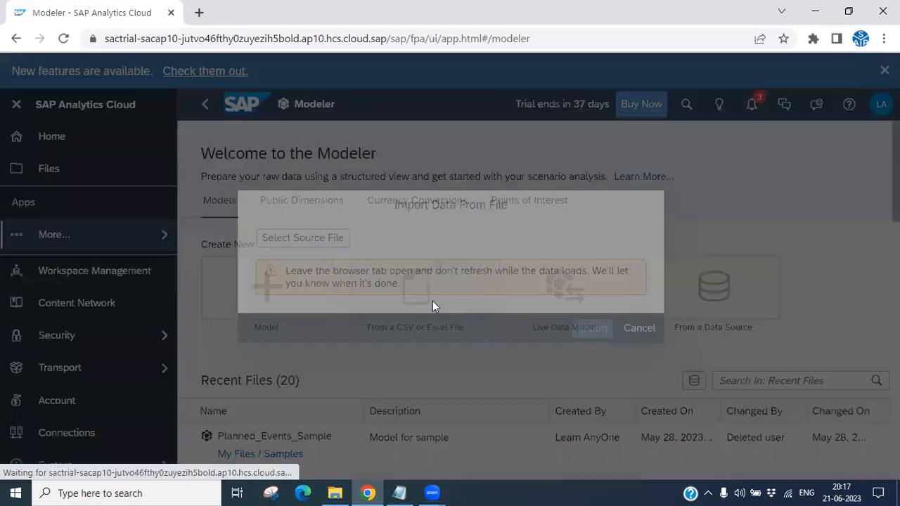
click(336, 242)
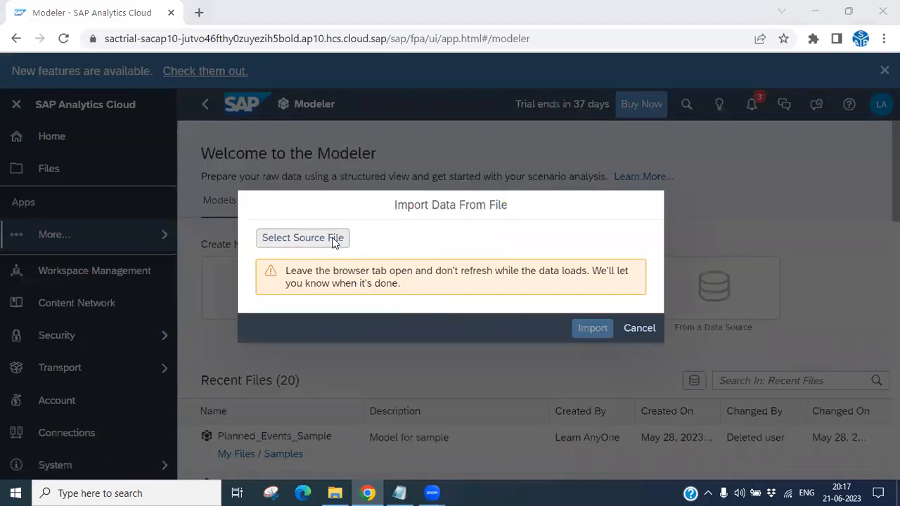
click(211, 115)
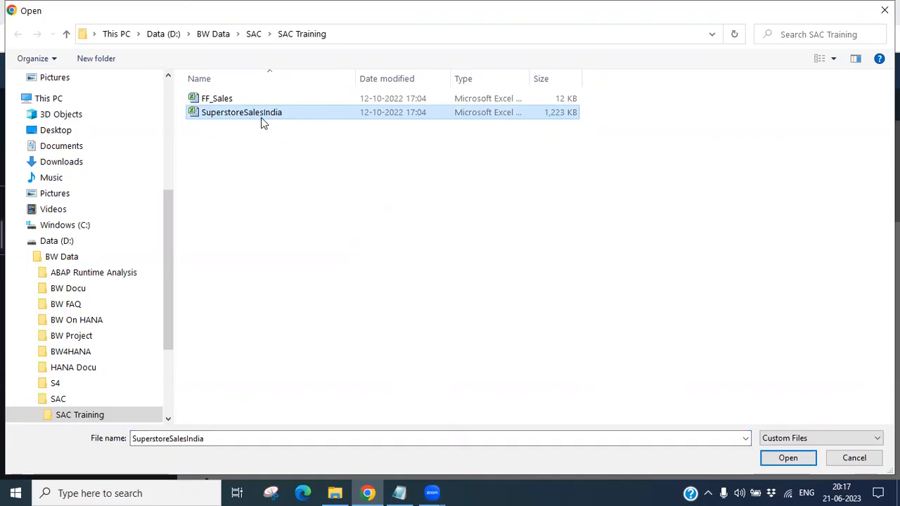
click(798, 464)
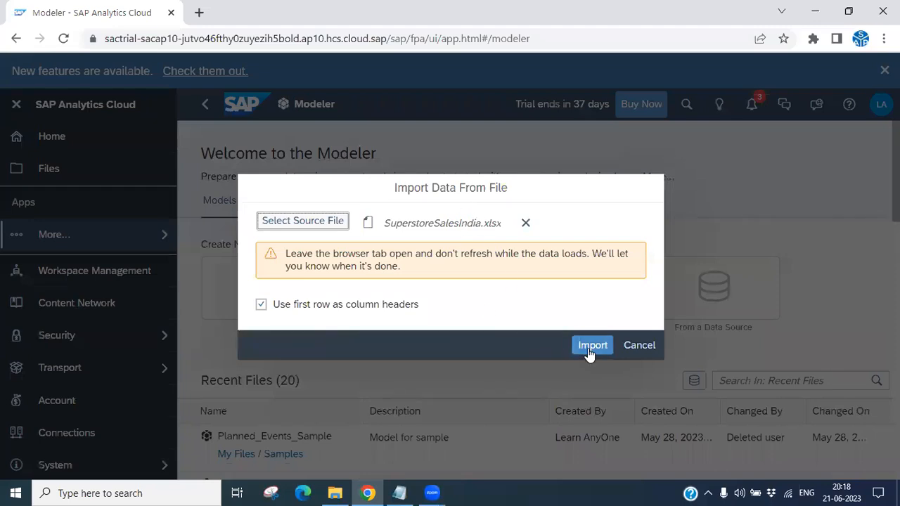
click(589, 349)
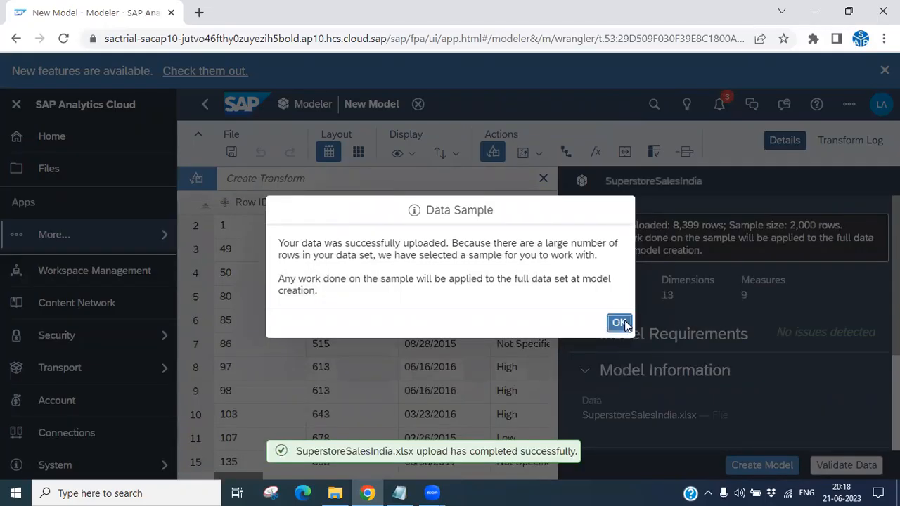
click(619, 323)
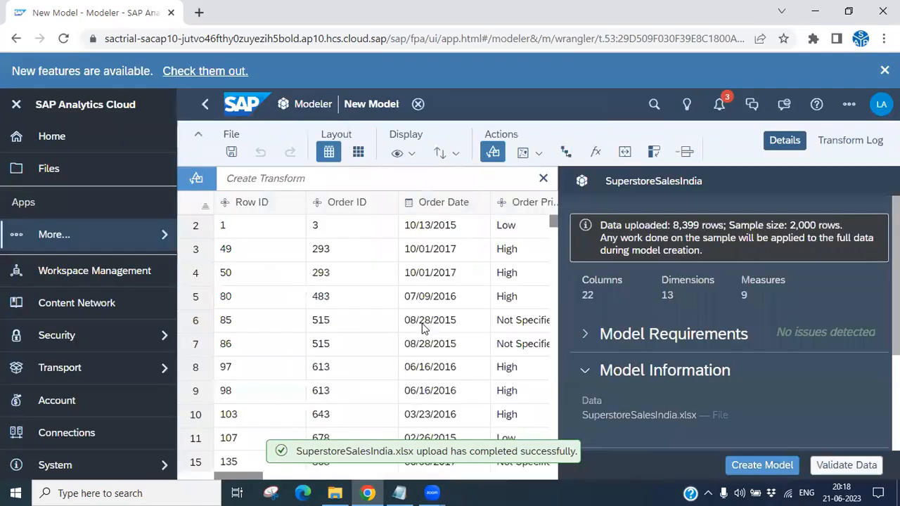
Collapse the navigation, widen the Product Name and Product Category columns, narrow Product Sub-Category, and select the Product Name column
click(19, 107)
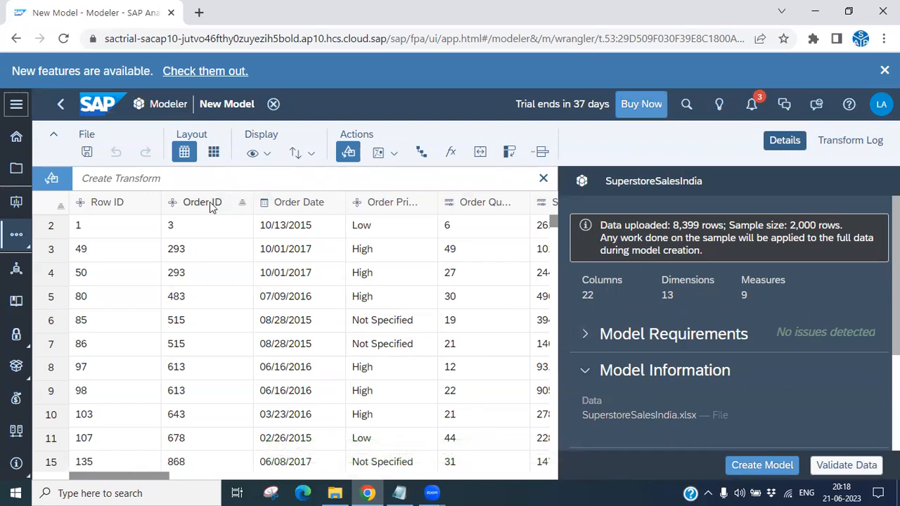
drag(151, 477, 484, 468)
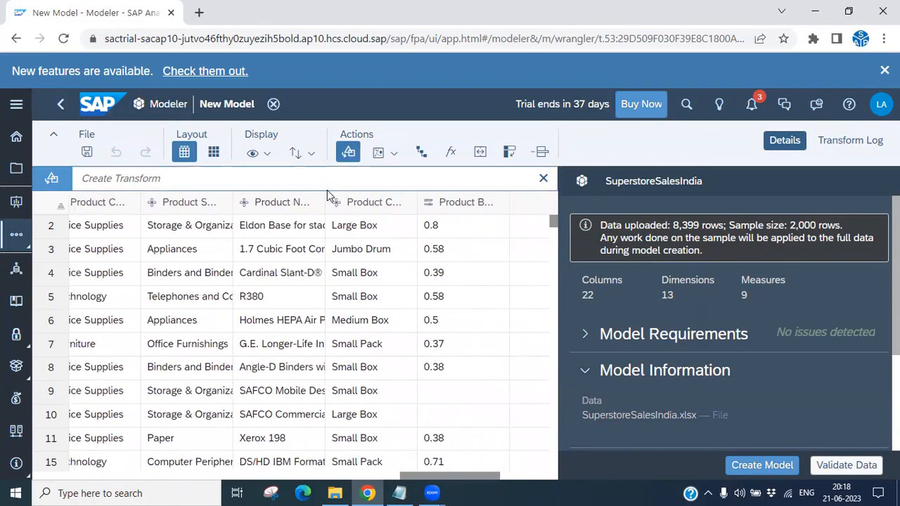
drag(321, 202, 342, 202)
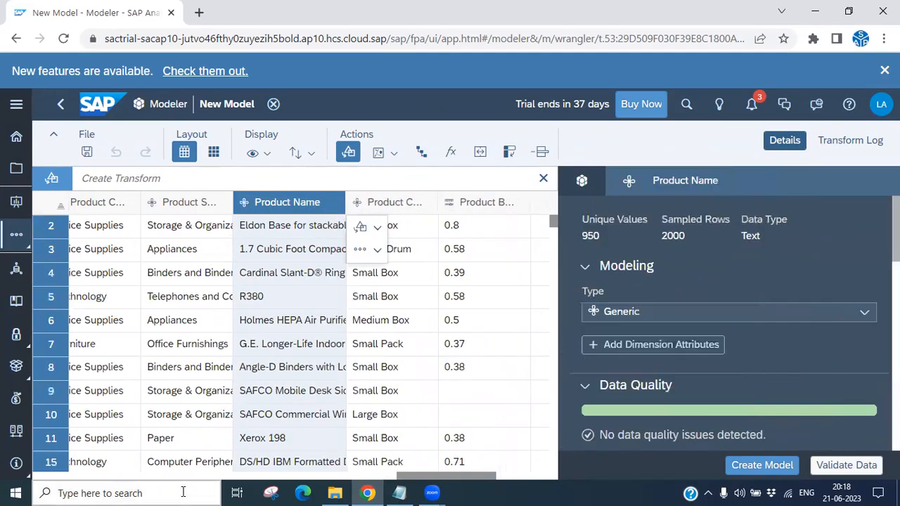
drag(401, 481, 364, 479)
drag(310, 200, 343, 199)
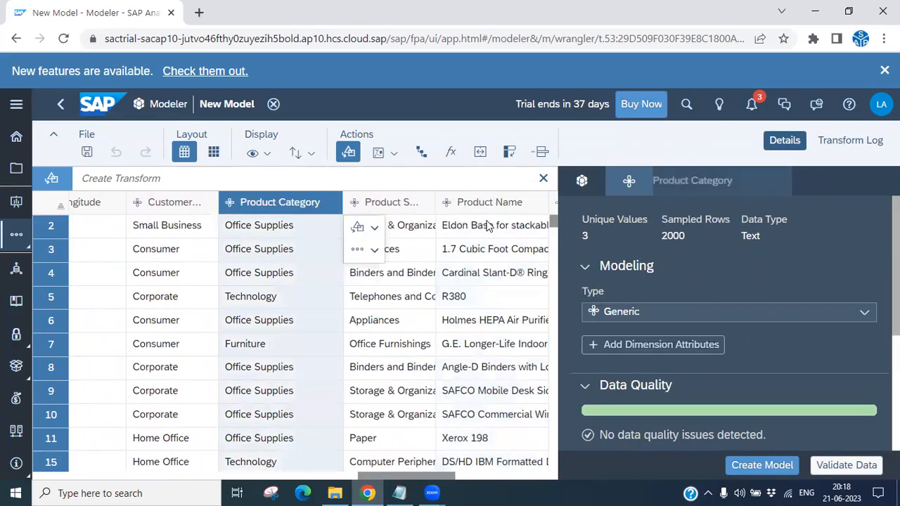
drag(434, 202, 409, 202)
click(470, 196)
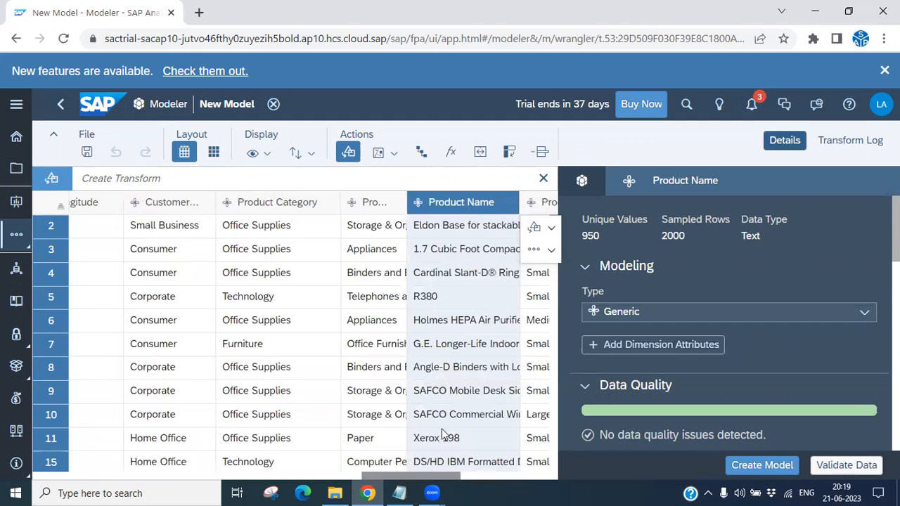
click(399, 492)
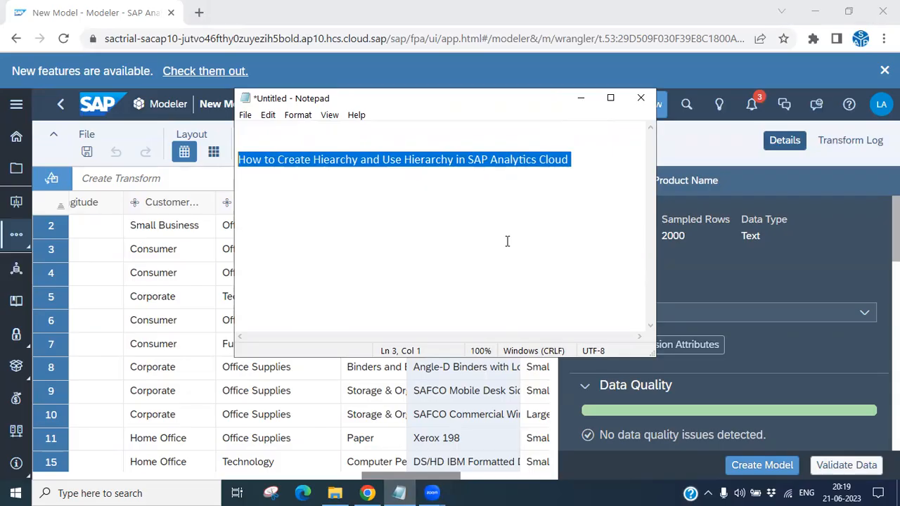
click(581, 98)
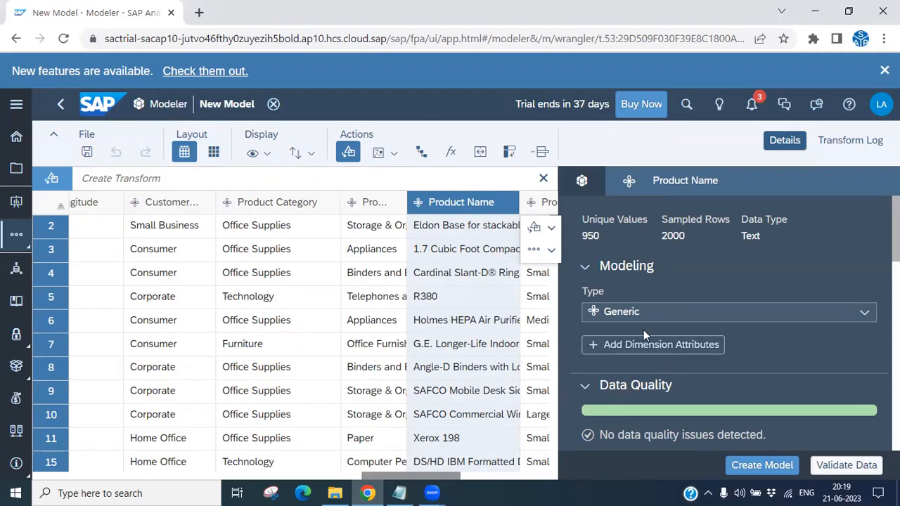
Add a Parent-Child Hierarchy (Parent) attribute to the Product Name dimension, using Product Category as the parent column
click(707, 355)
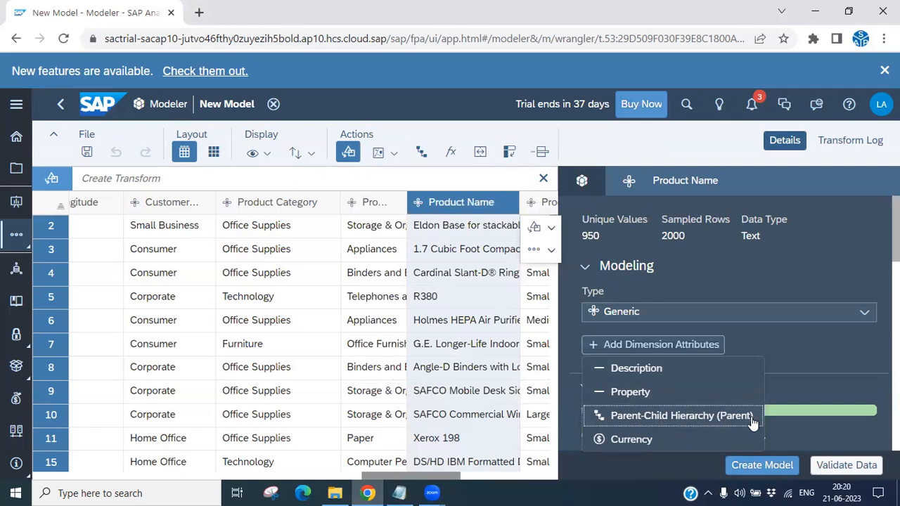
click(706, 421)
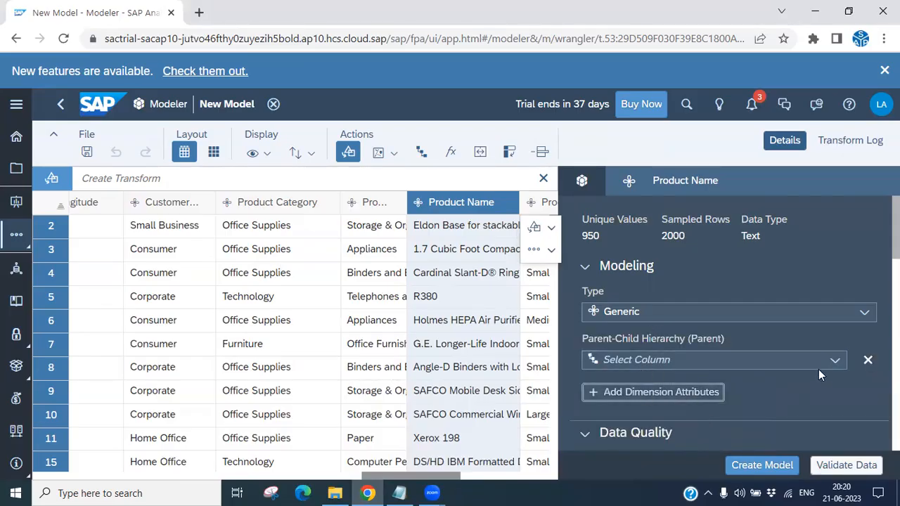
click(767, 368)
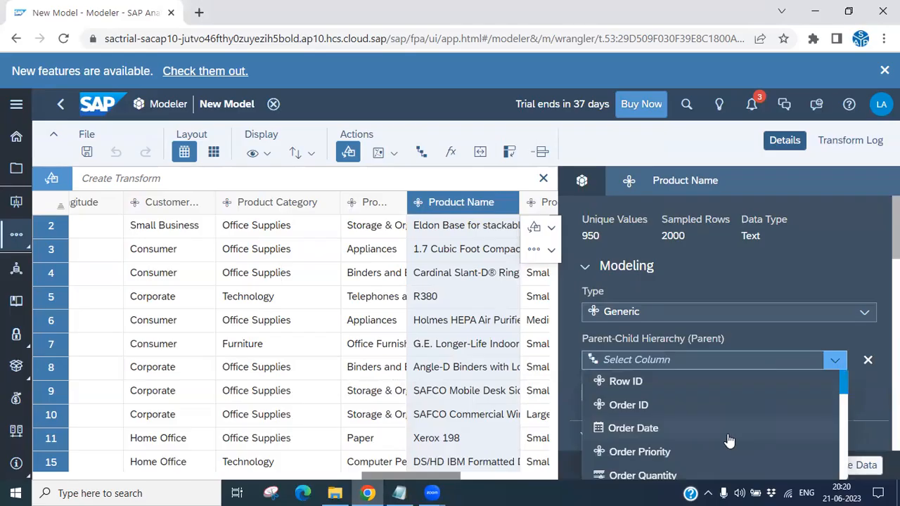
scroll(731, 441, down, 2)
scroll(715, 438, down, 2)
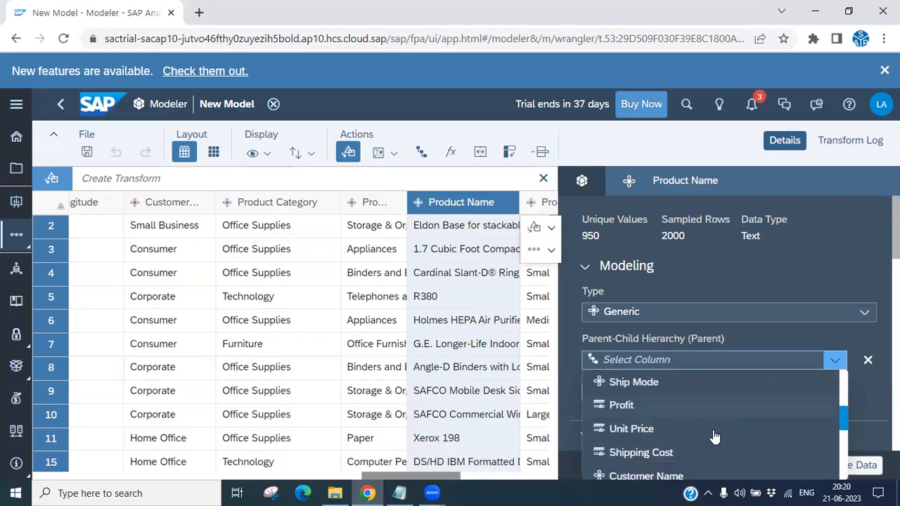
scroll(715, 438, down, 1)
scroll(713, 437, down, 3)
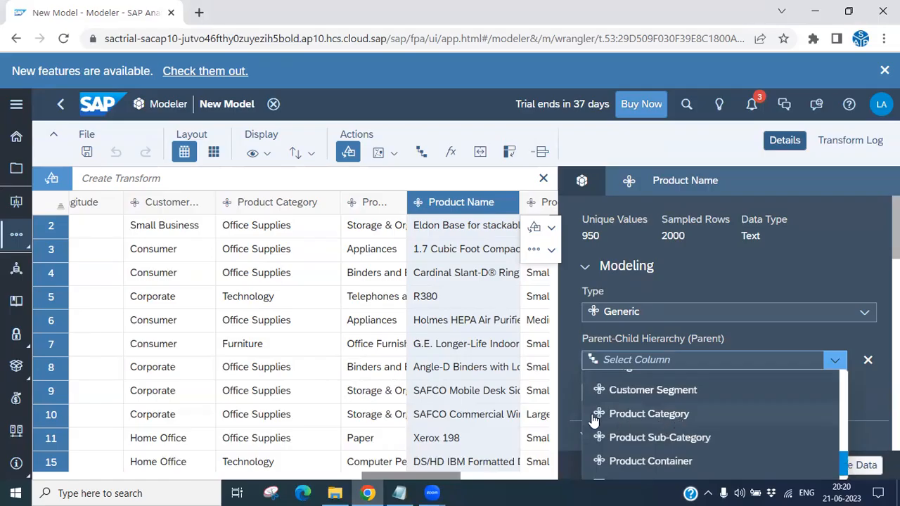
click(673, 419)
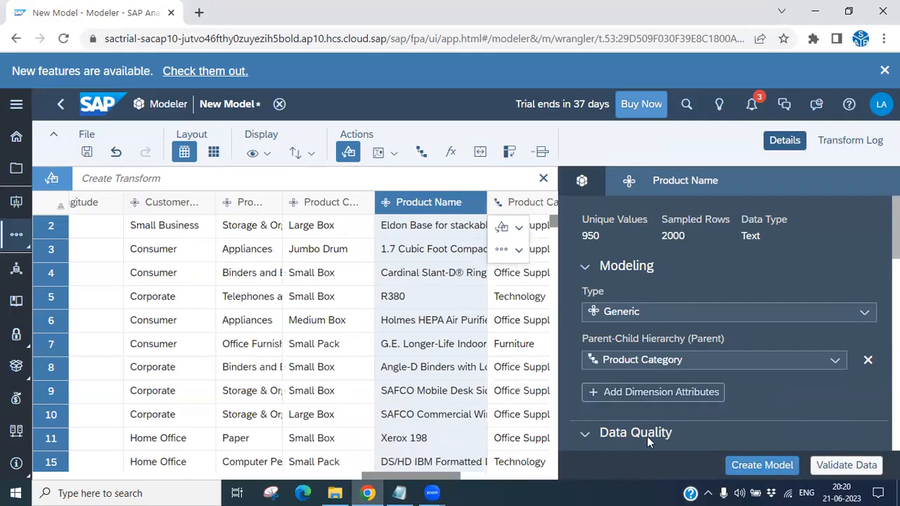
drag(448, 481, 482, 479)
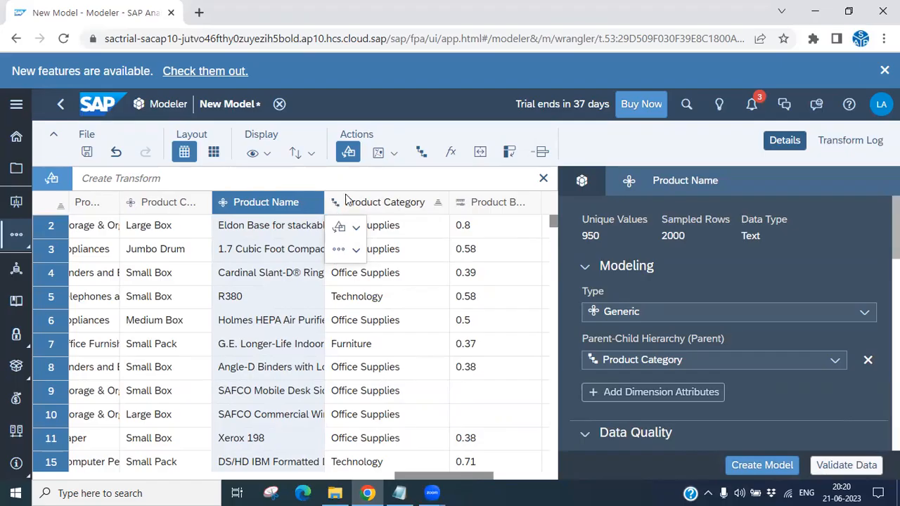
Create the model from the mapped data and name it "Super store Sales India"
click(763, 466)
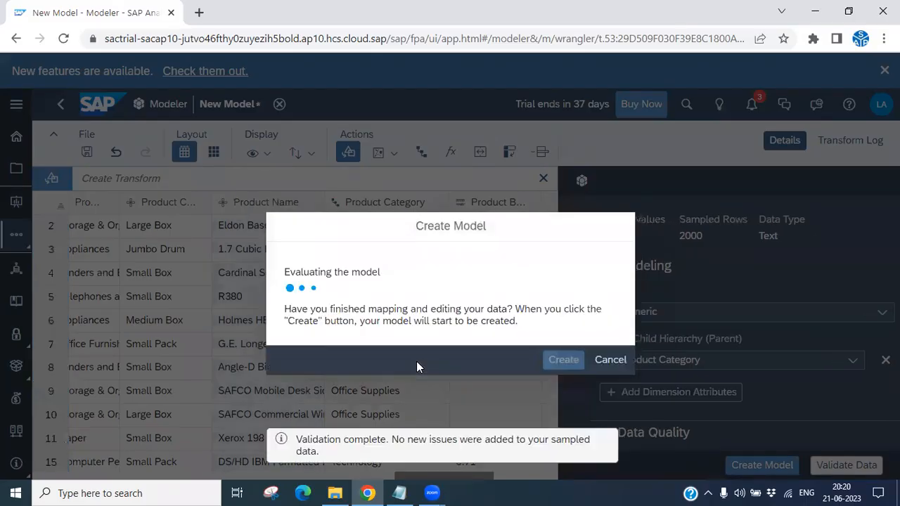
click(563, 310)
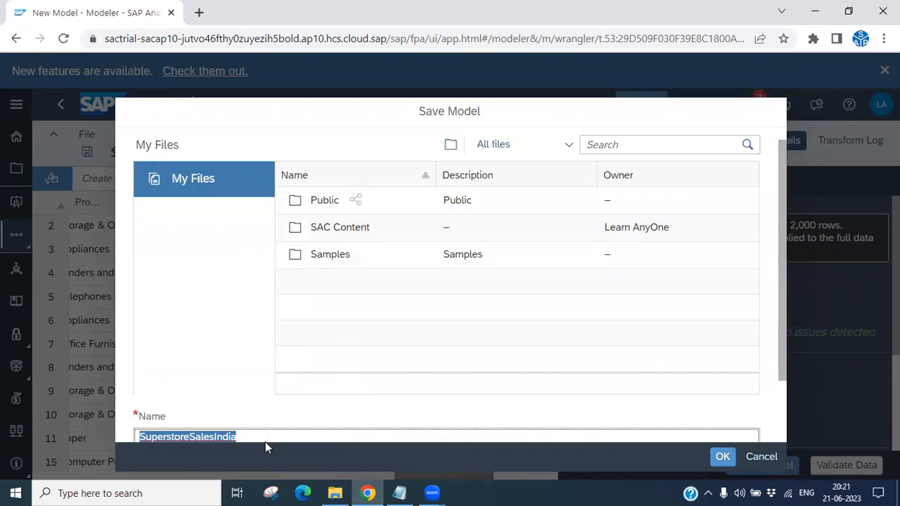
scroll(265, 441, down, 2)
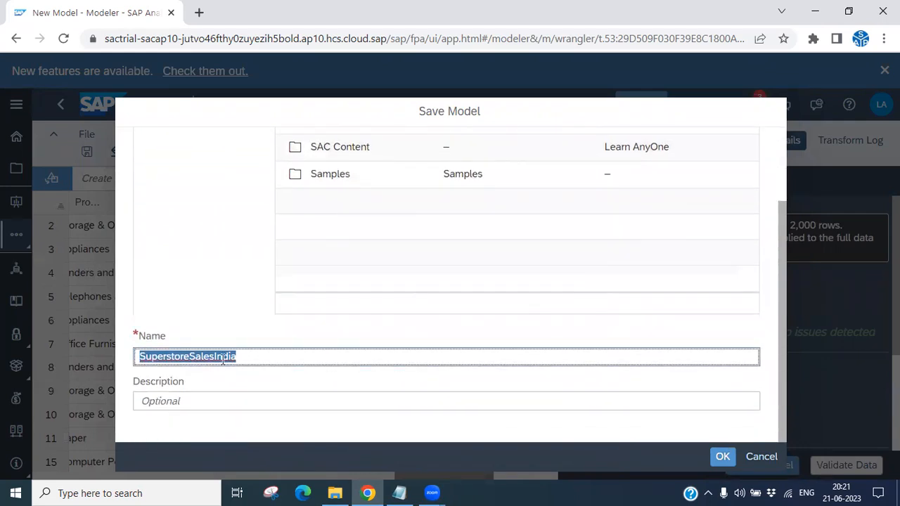
click(214, 360)
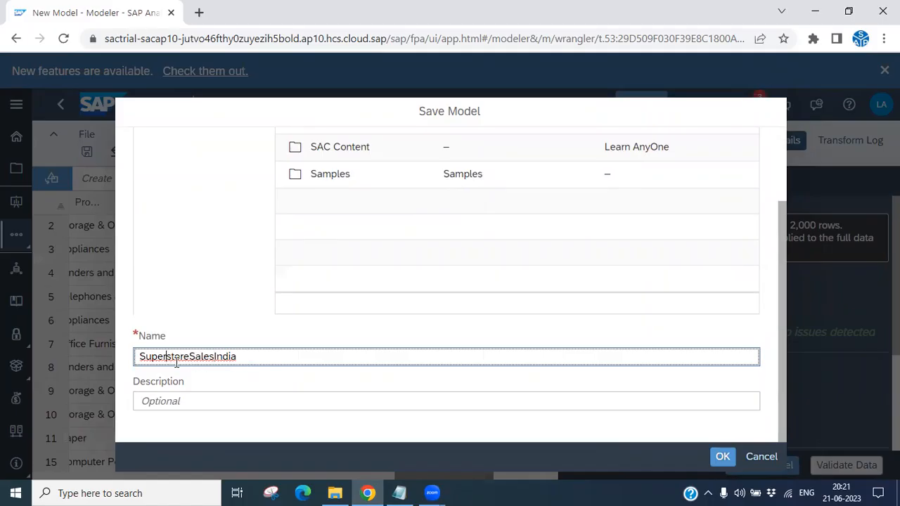
click(194, 358)
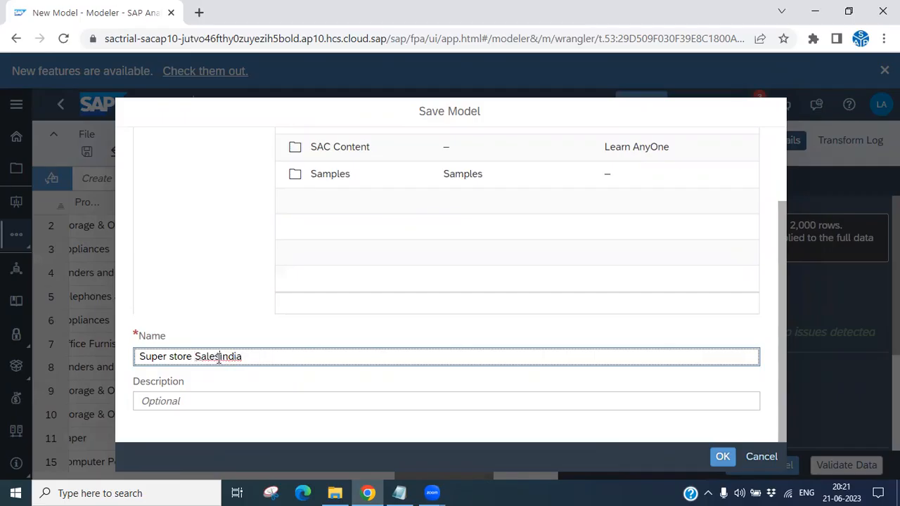
Copy the model name "Super store Sales India" into the description and save the model in My Files
drag(248, 358, 134, 356)
key(ctrl+c)
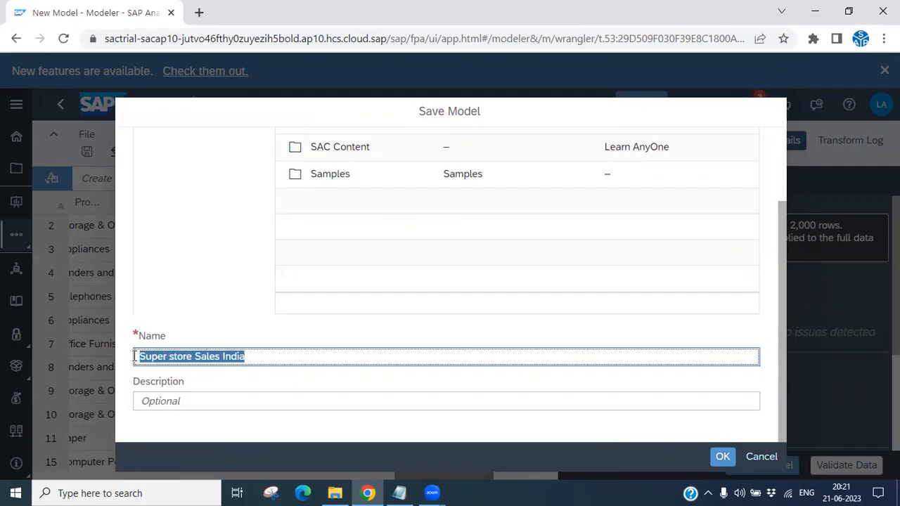
click(173, 399)
key(ctrl+v)
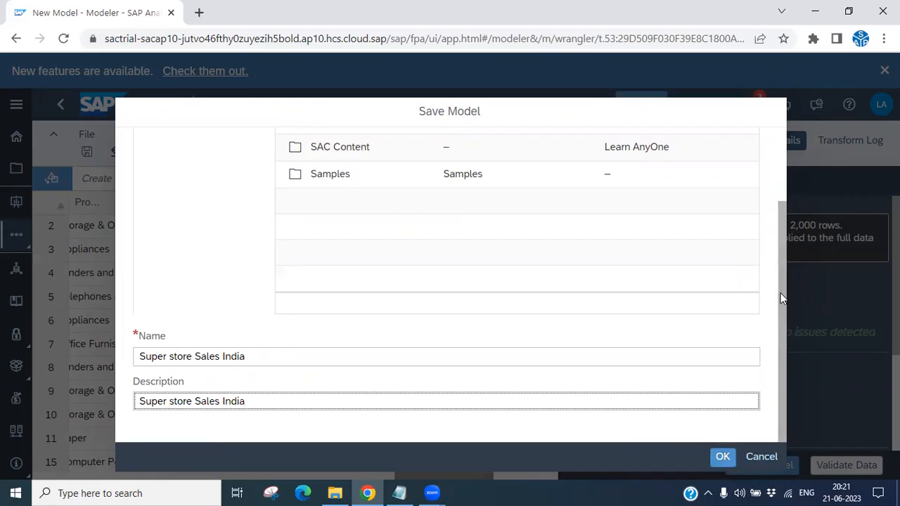
drag(782, 298, 779, 215)
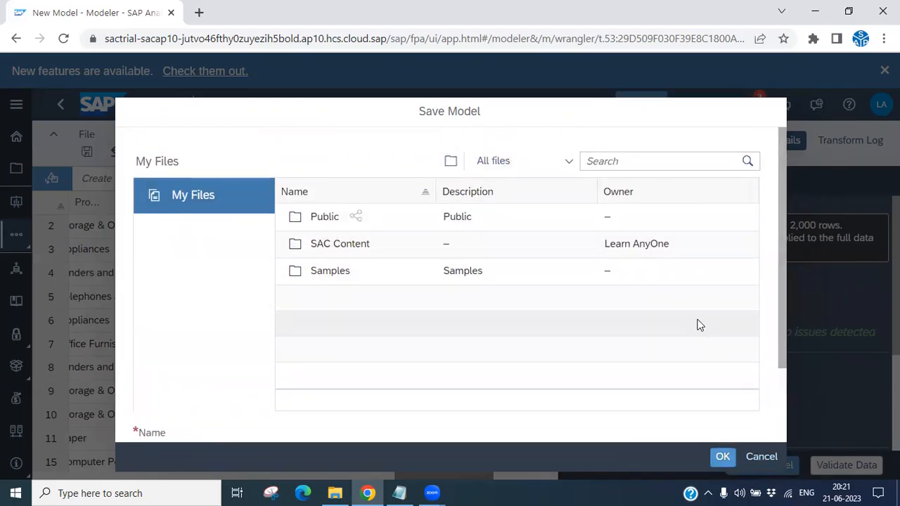
scroll(699, 325, down, 3)
click(724, 458)
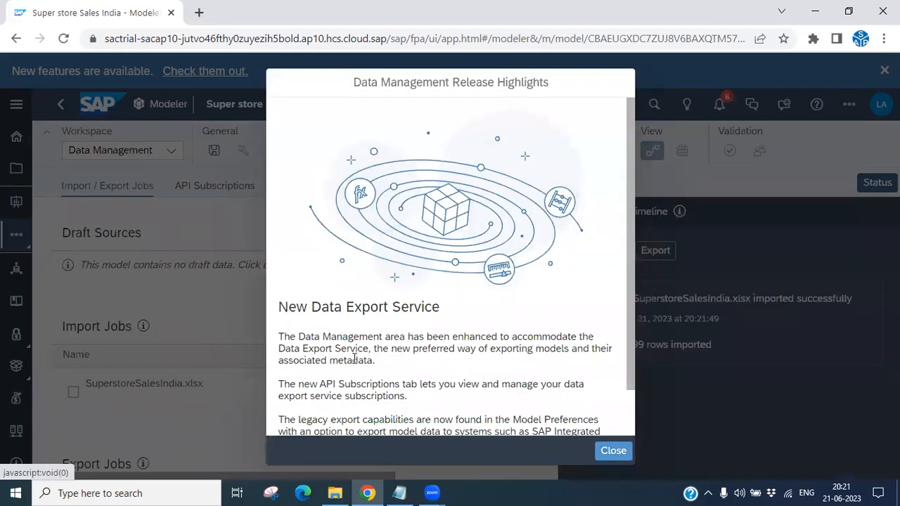
Dismiss the Data Management release highlights and close the Super store Sales India model
click(614, 452)
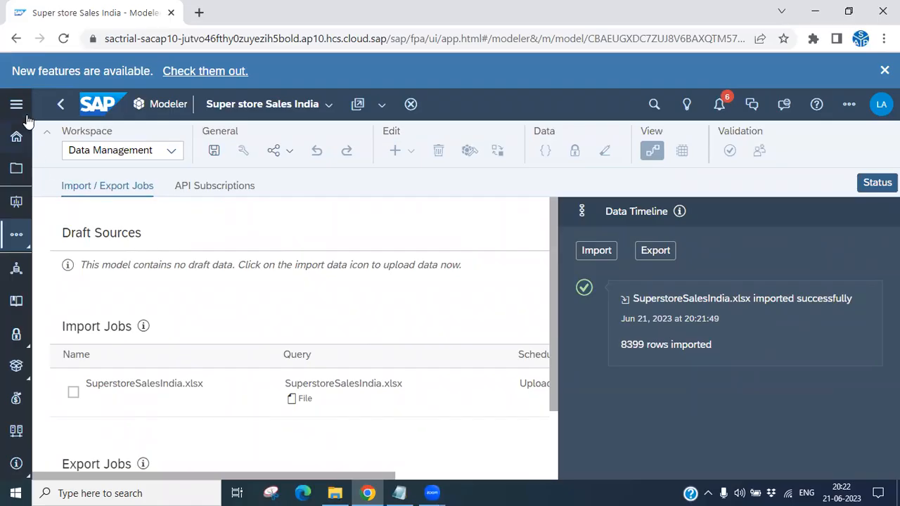
click(411, 105)
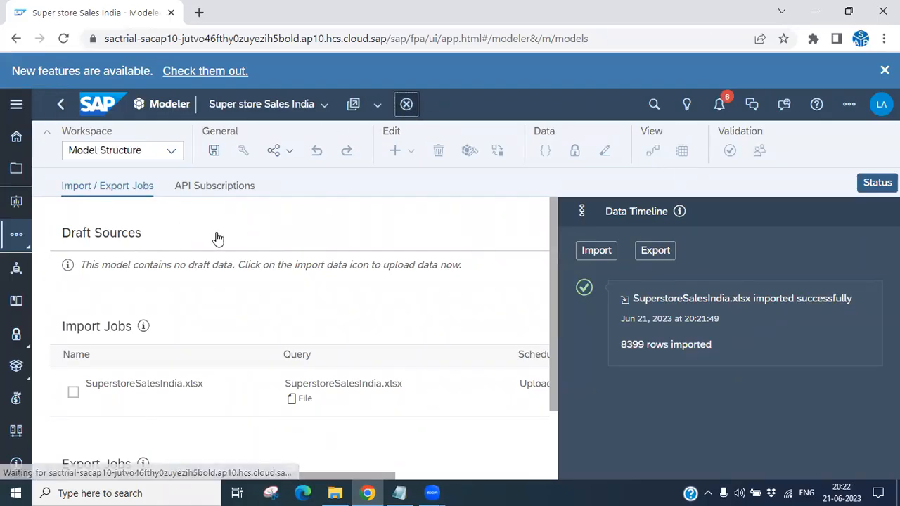
Open the Stories area from the main navigation
click(17, 107)
click(53, 244)
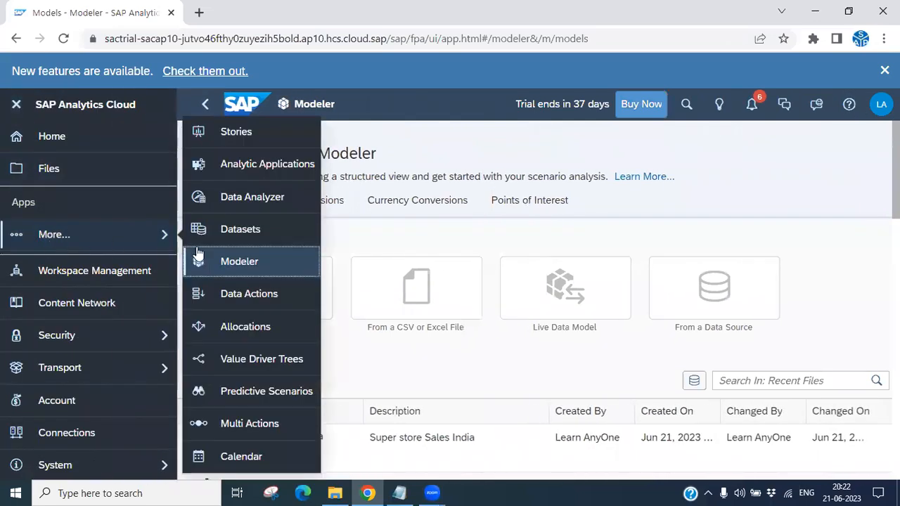
click(235, 138)
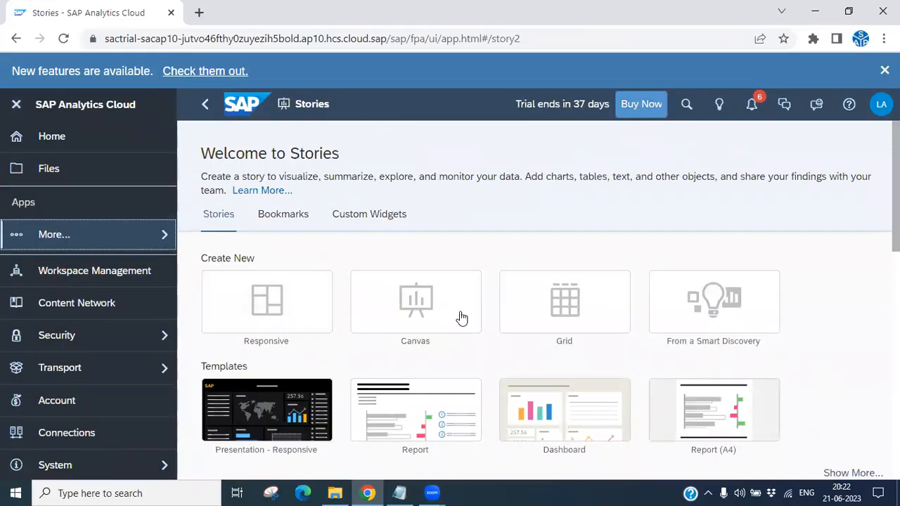
scroll(406, 377, down, 2)
scroll(406, 368, up, 2)
click(422, 311)
click(290, 328)
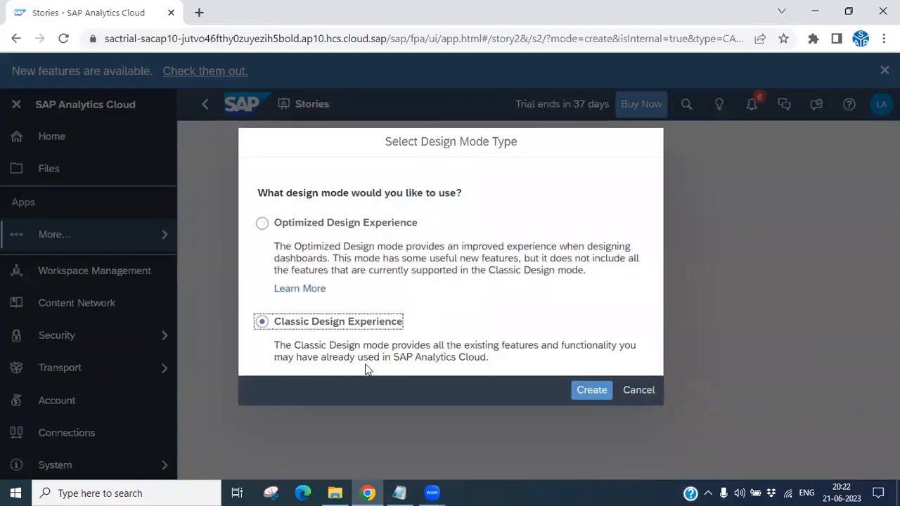
click(593, 391)
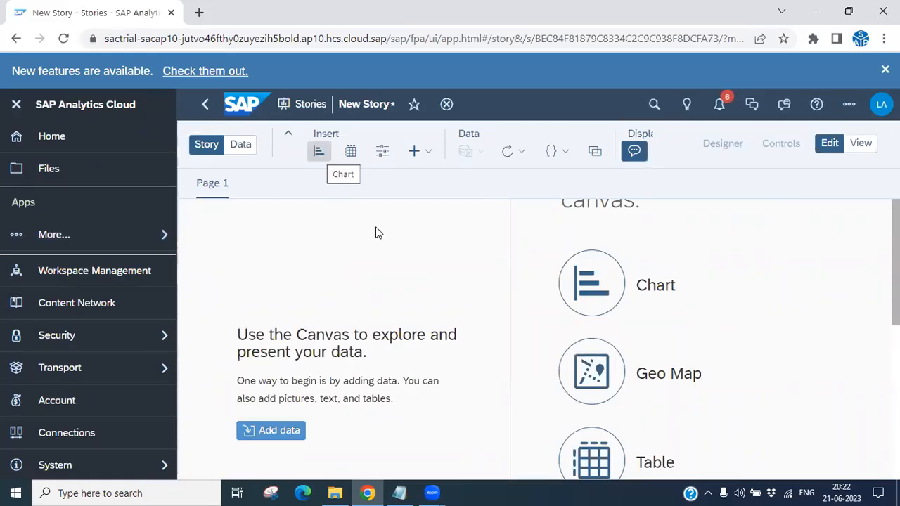
scroll(703, 337, down, 6)
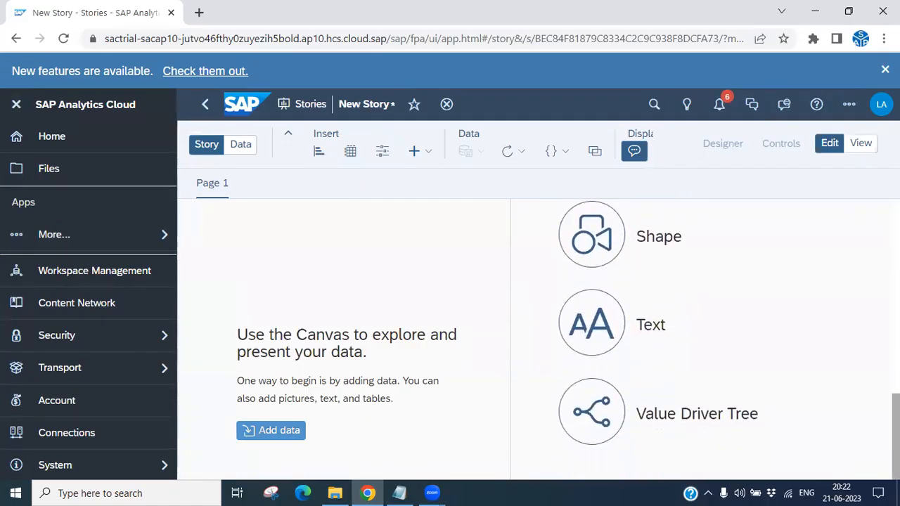
scroll(703, 337, up, 5)
scroll(703, 337, up, 2)
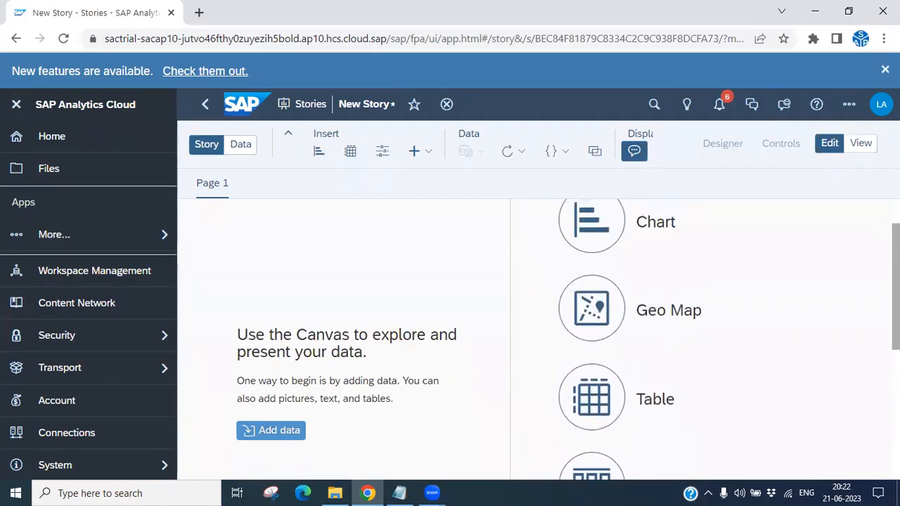
scroll(703, 338, down, 6)
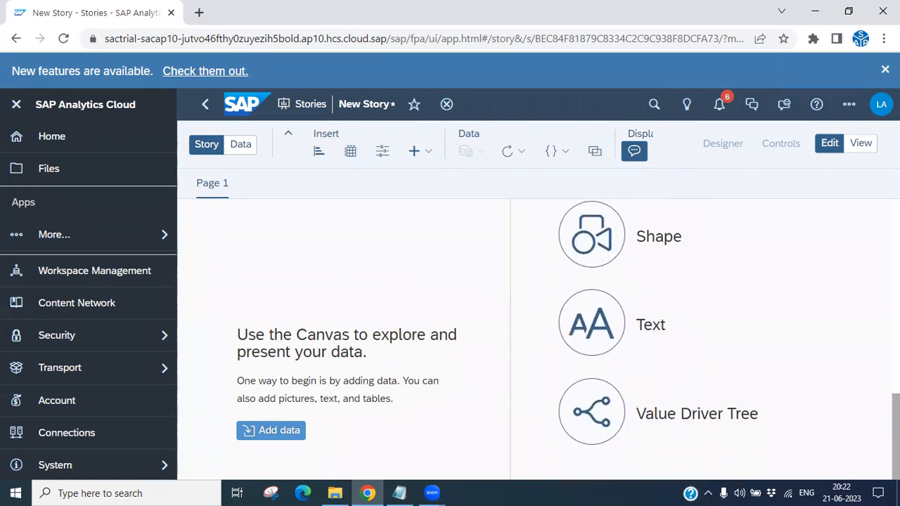
scroll(703, 337, up, 6)
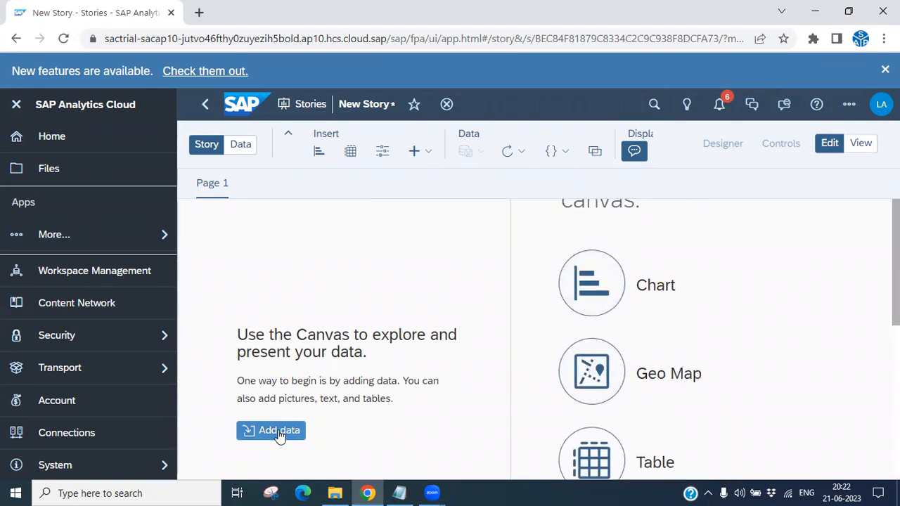
click(319, 152)
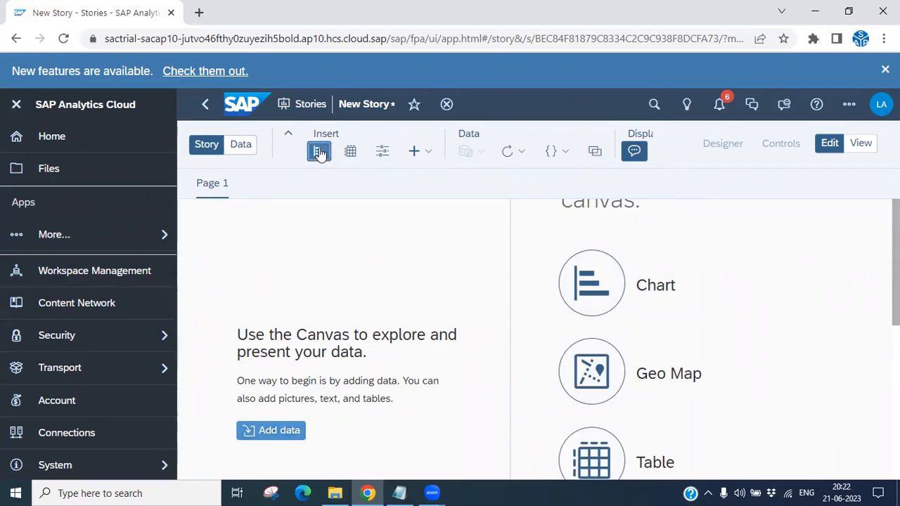
click(320, 151)
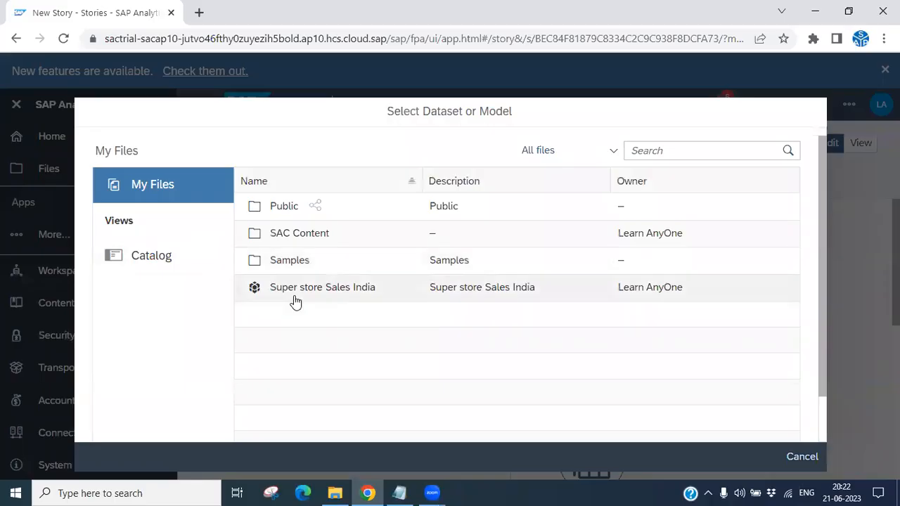
click(343, 295)
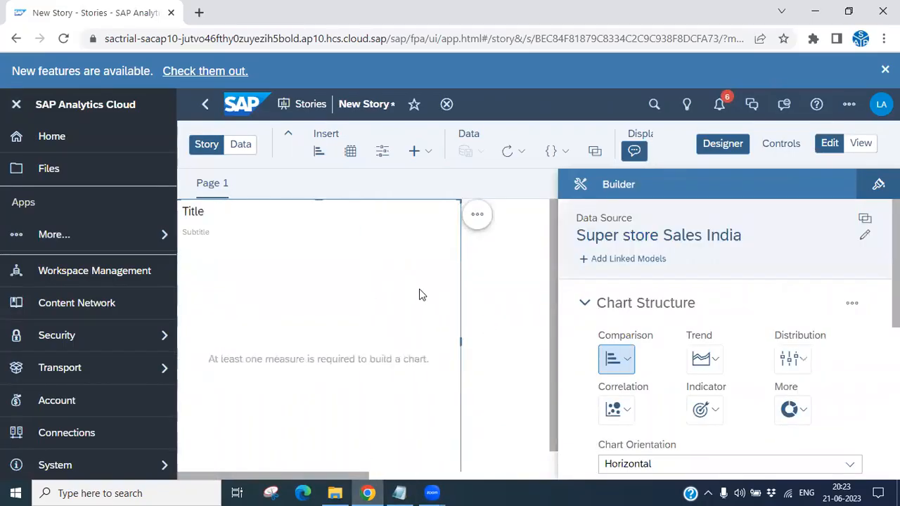
click(205, 104)
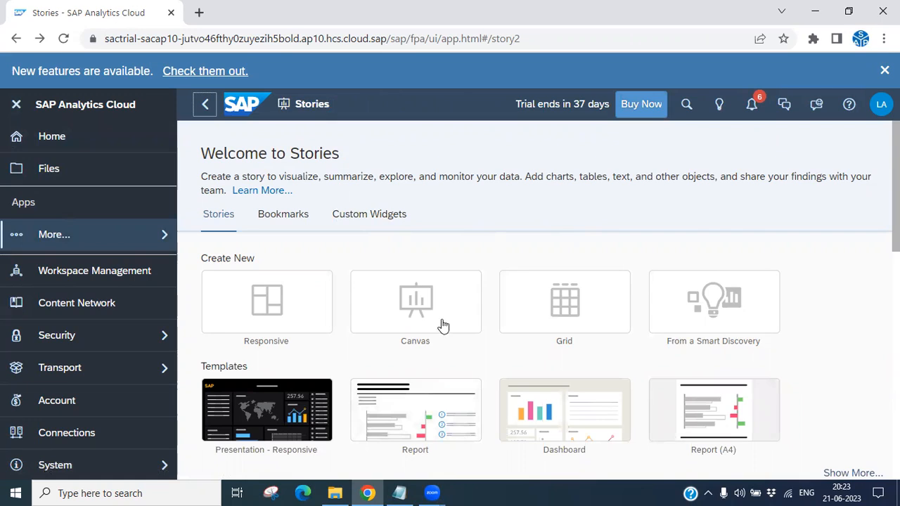
Create a canvas story in Classic Design Experience and insert a chart based on the Super store Sales India model
click(416, 309)
click(371, 325)
click(592, 391)
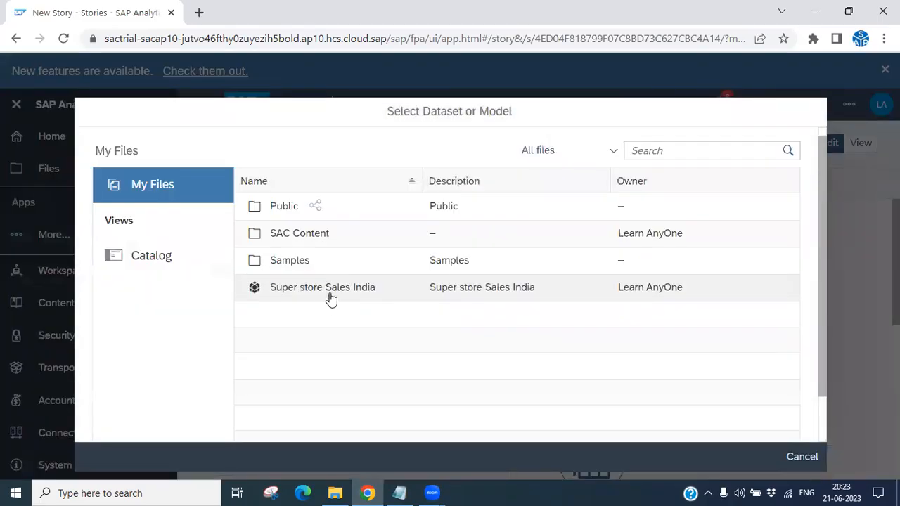
click(324, 295)
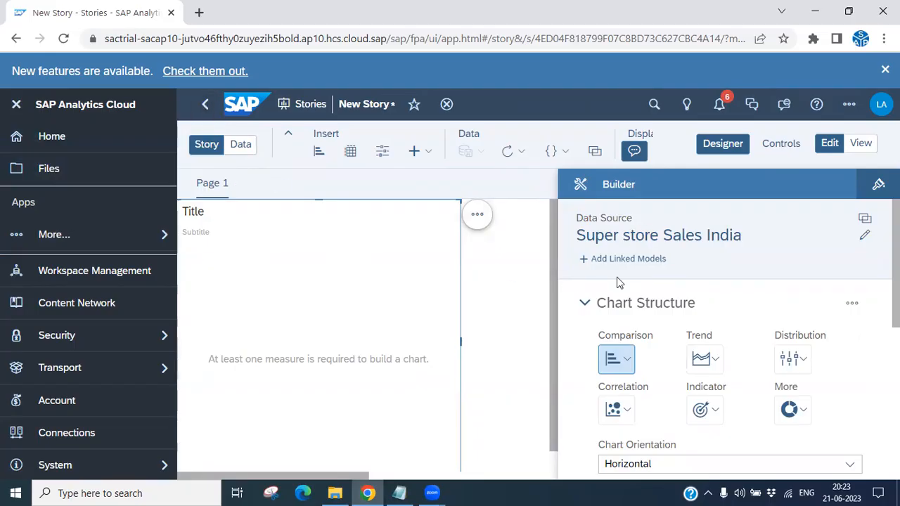
Choose the Bar/Column comparison chart type and set the chart orientation to Horizontal
click(622, 360)
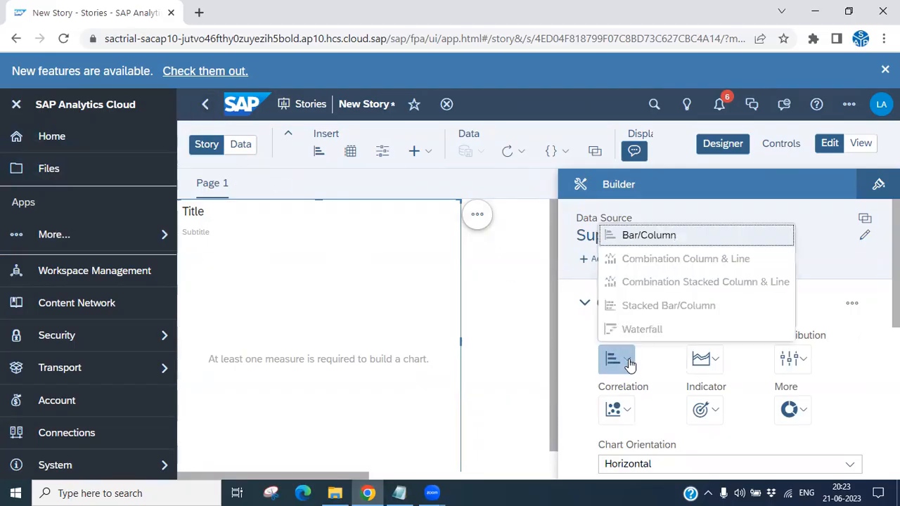
click(635, 238)
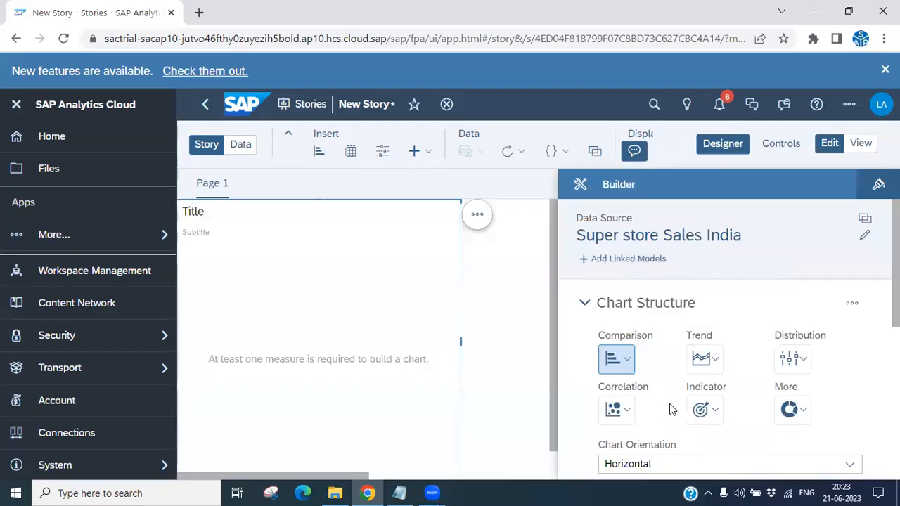
scroll(677, 391, down, 5)
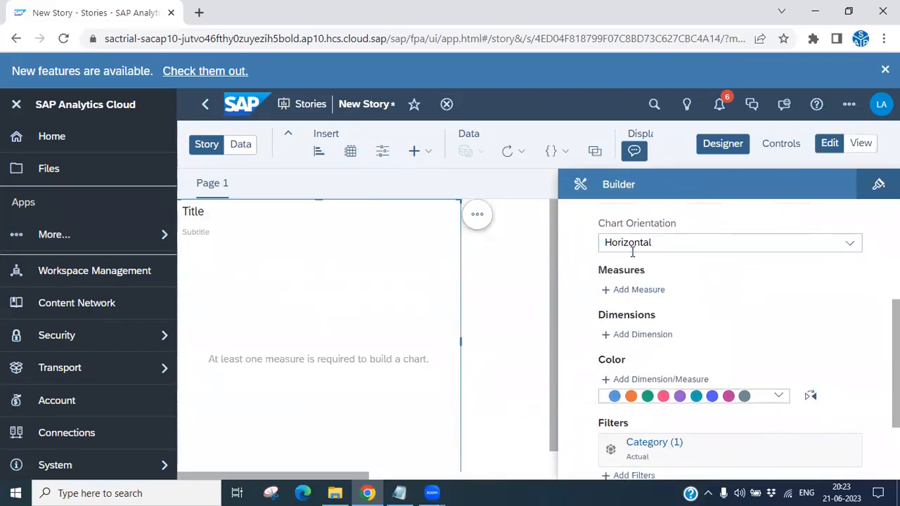
click(666, 244)
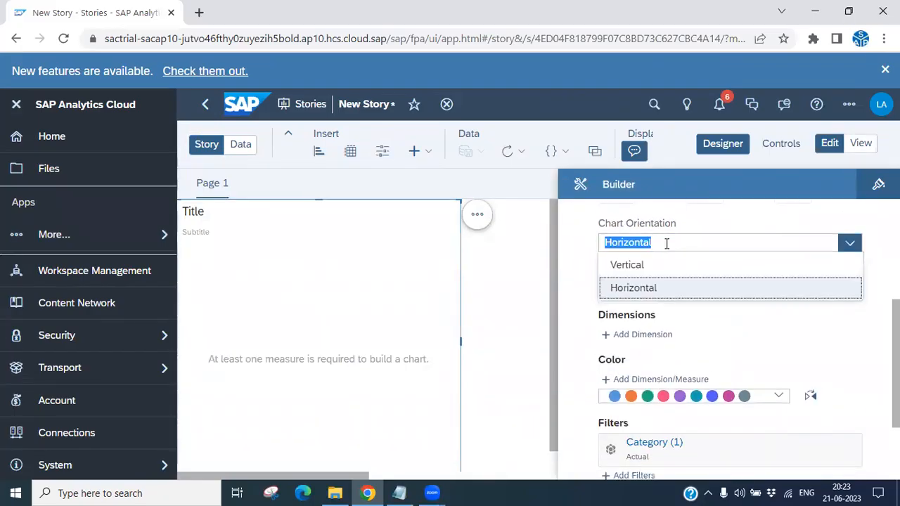
click(648, 263)
click(649, 248)
click(645, 287)
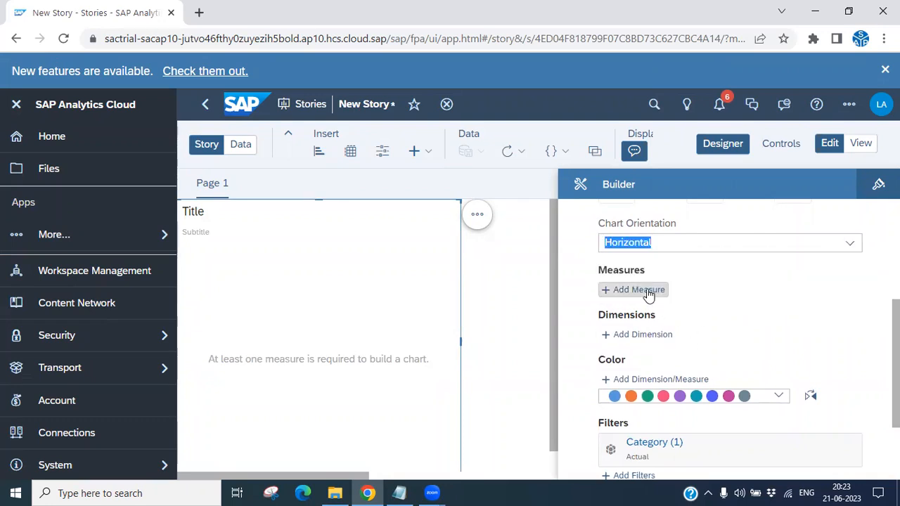
Add Profit and Sales as the chart's measures
click(648, 292)
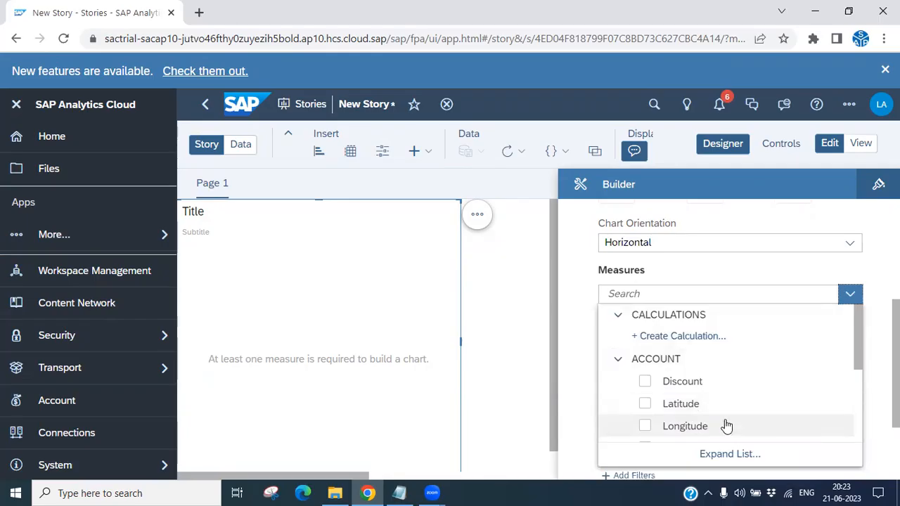
drag(856, 368, 857, 413)
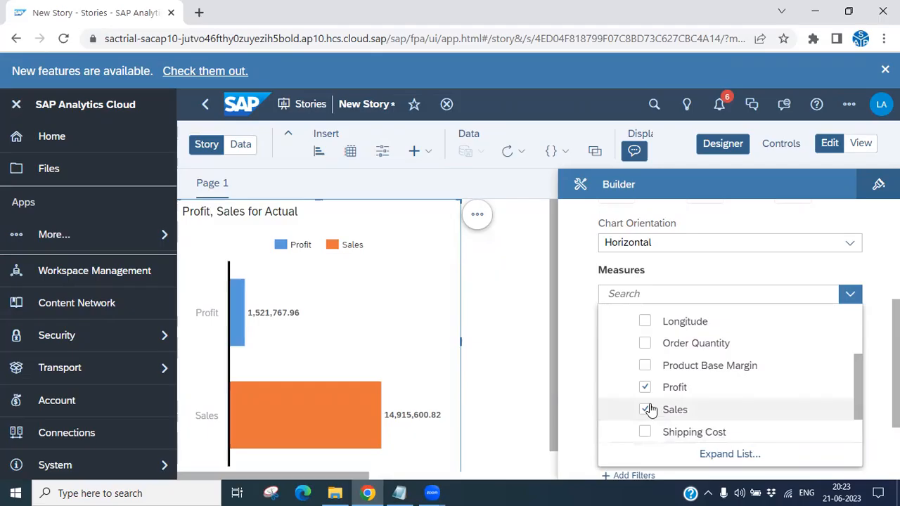
Try Shipping Cost and, in its place, Product Base Margin as a third chart measure
click(645, 433)
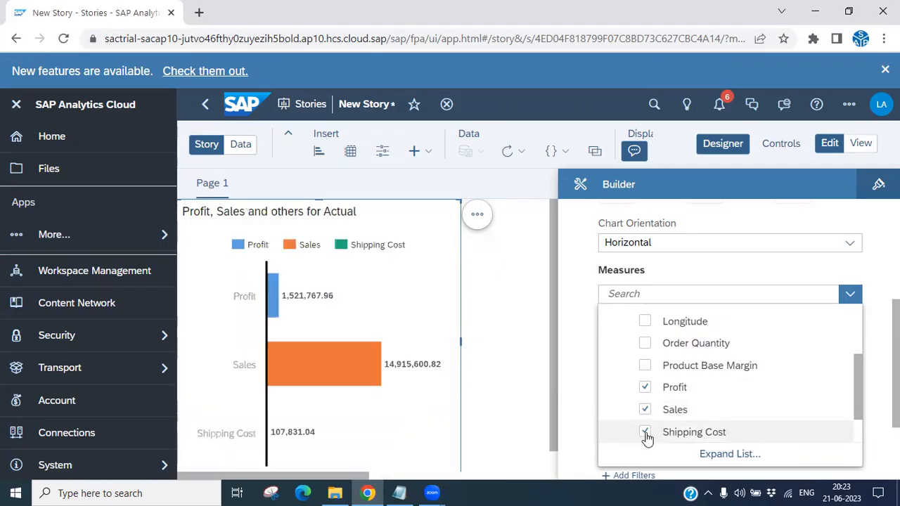
click(645, 433)
click(645, 367)
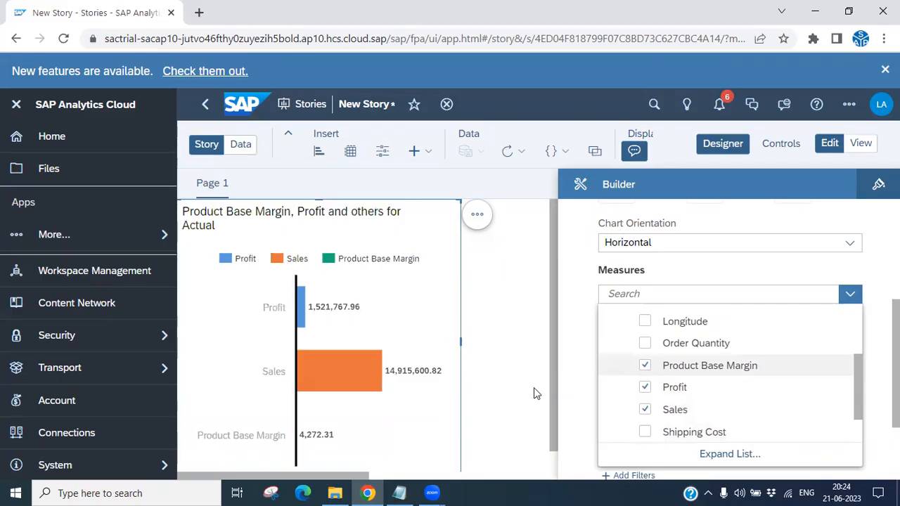
click(646, 365)
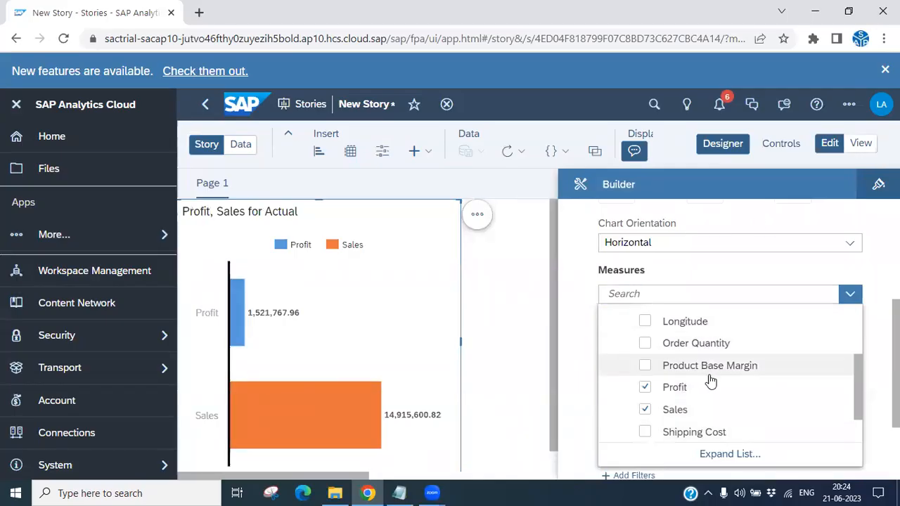
Finish the measure selection and add Product Name as the chart's dimension
scroll(707, 378, down, 2)
click(585, 380)
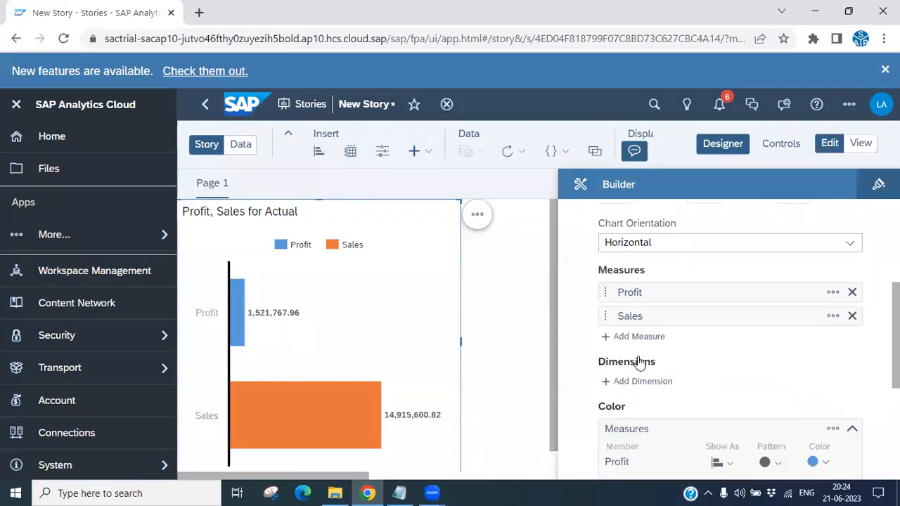
scroll(641, 349, down, 1)
click(642, 308)
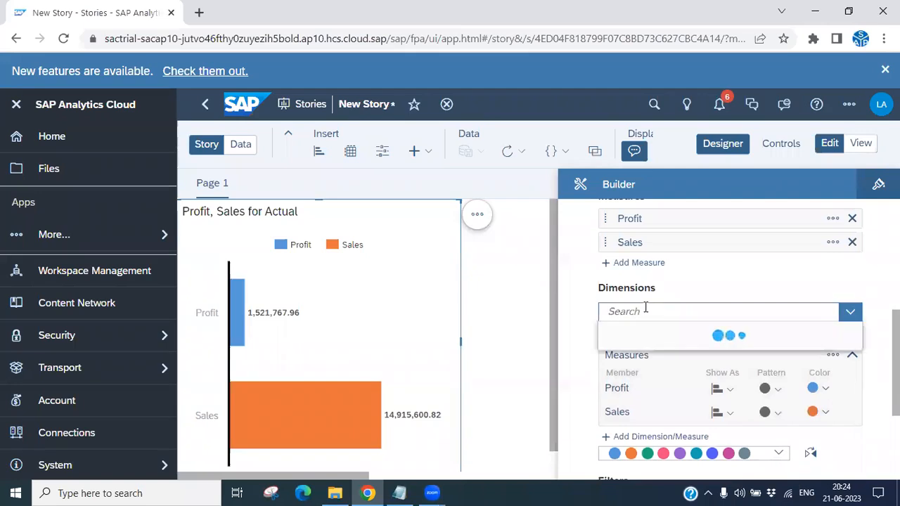
scroll(673, 388, down, 3)
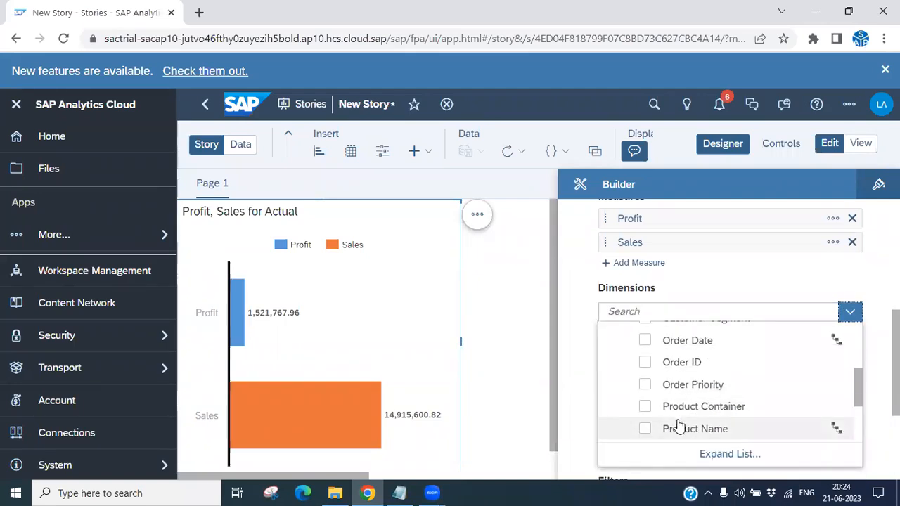
scroll(692, 429, down, 1)
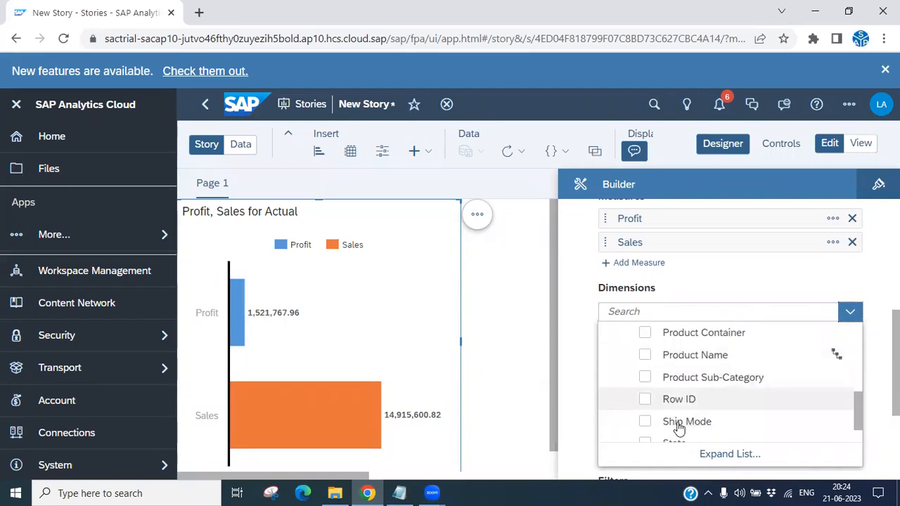
click(646, 357)
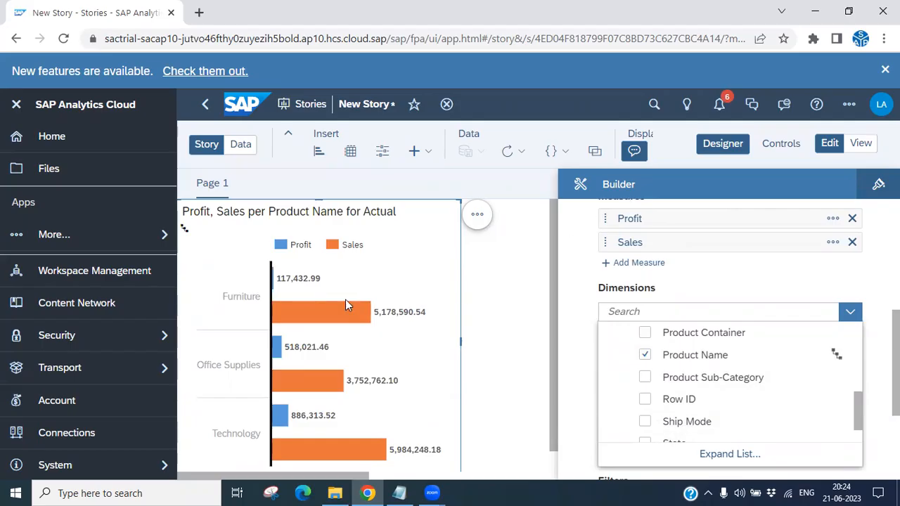
Show the Profit and Sales chart in full screen and hide the Designer panel
click(478, 215)
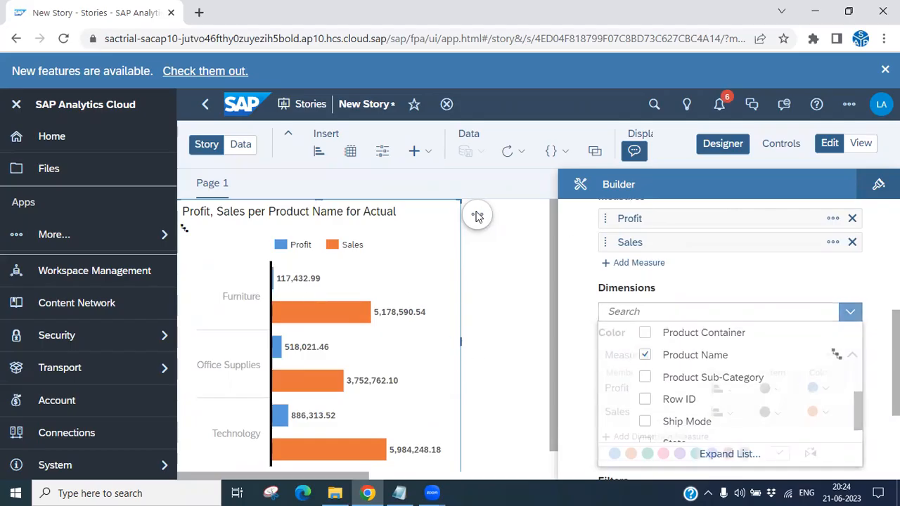
click(524, 329)
click(401, 292)
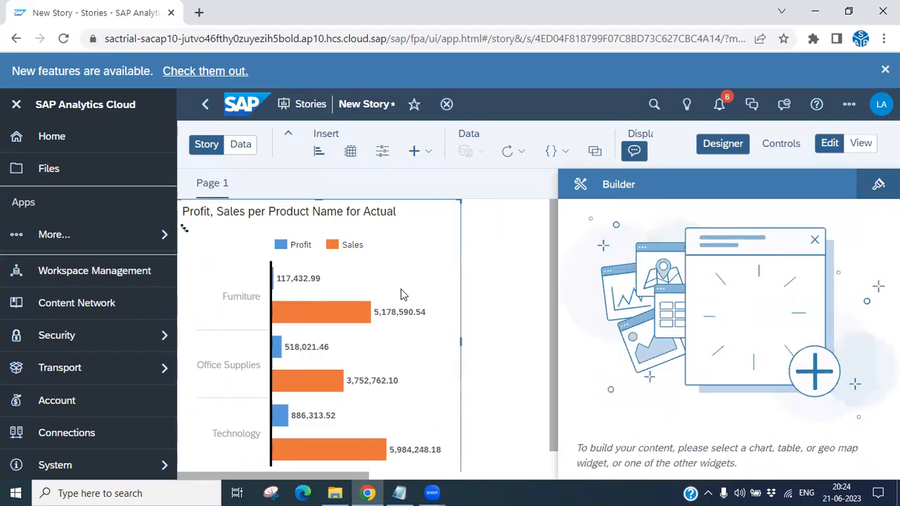
scroll(445, 372, down, 1)
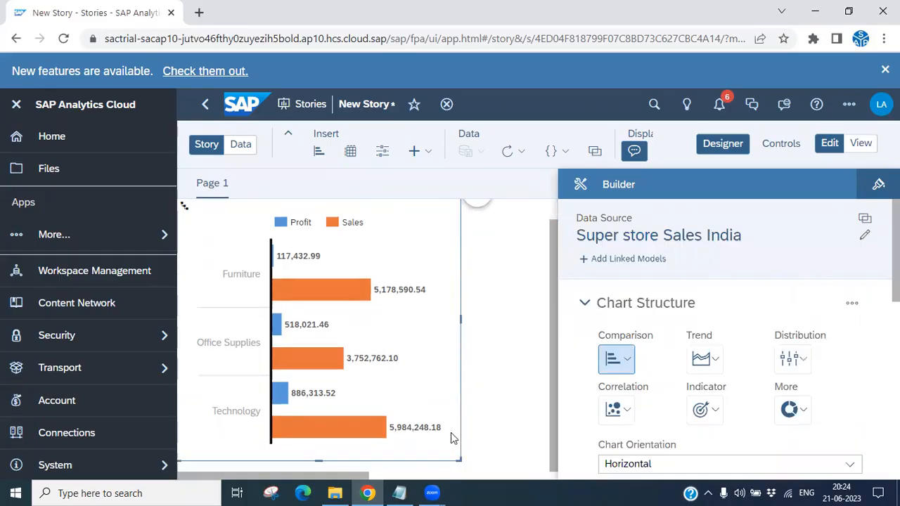
click(479, 204)
click(543, 406)
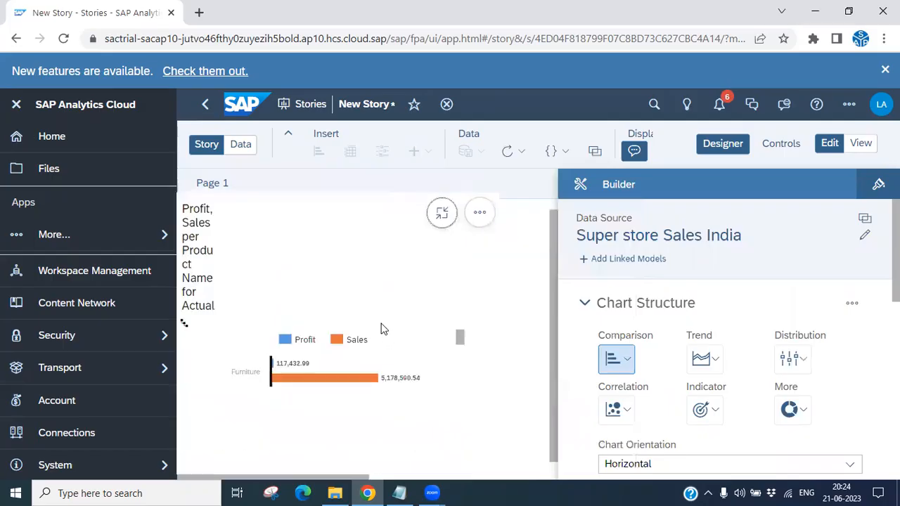
click(710, 145)
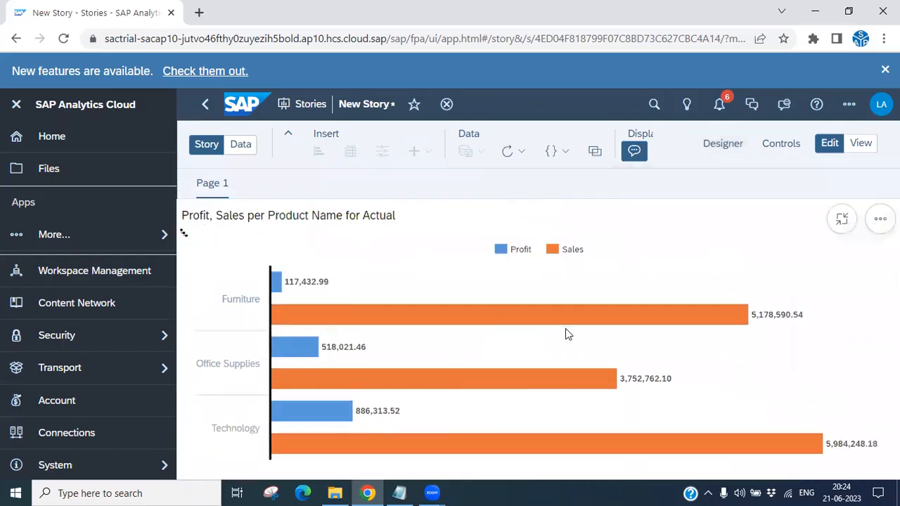
Drill down into the Furniture category's products and return the Product Name hierarchy to Level 1
mouse_move(411, 317)
click(239, 306)
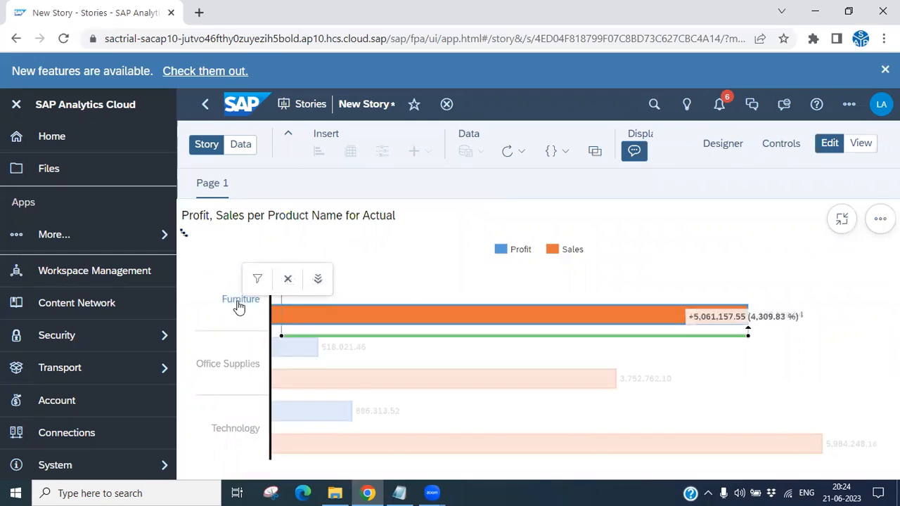
click(316, 281)
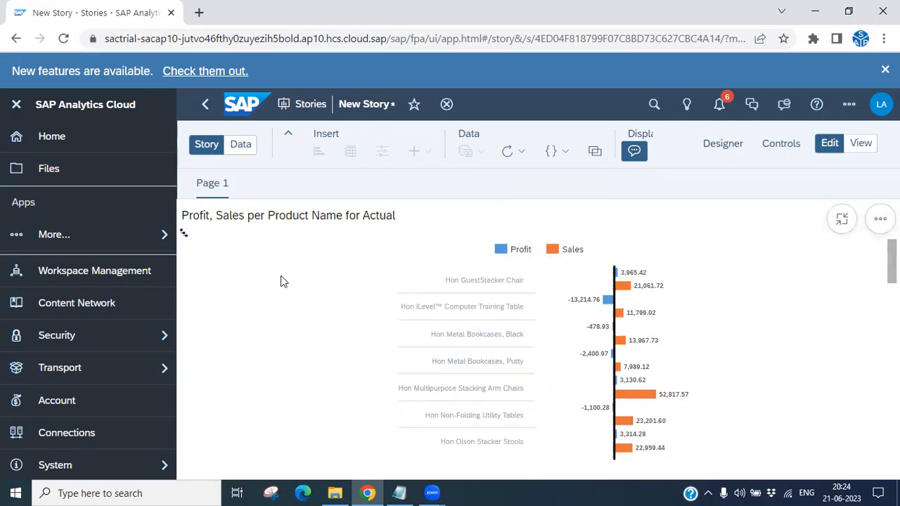
click(184, 233)
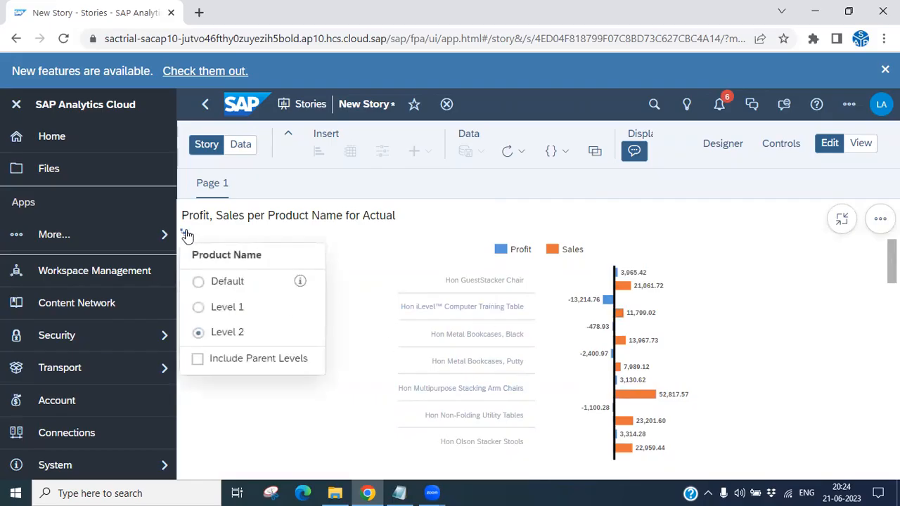
click(198, 308)
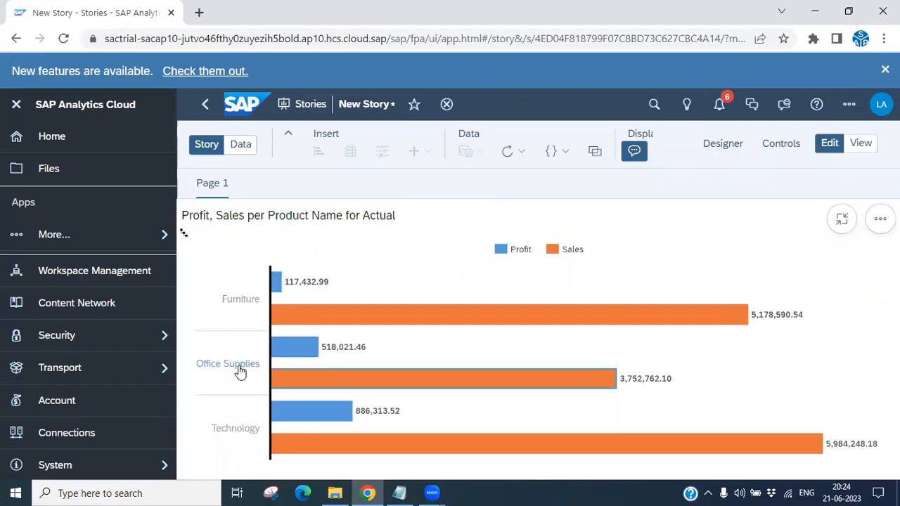
Select the Office Supplies and Technology categories together and set the Product Name hierarchy to Level 2 to look through the products
click(240, 372)
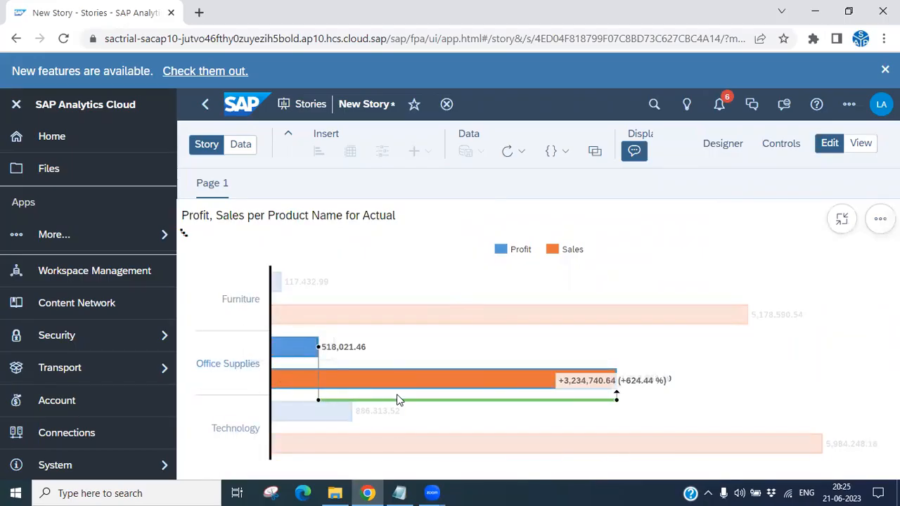
ctrl+click(234, 434)
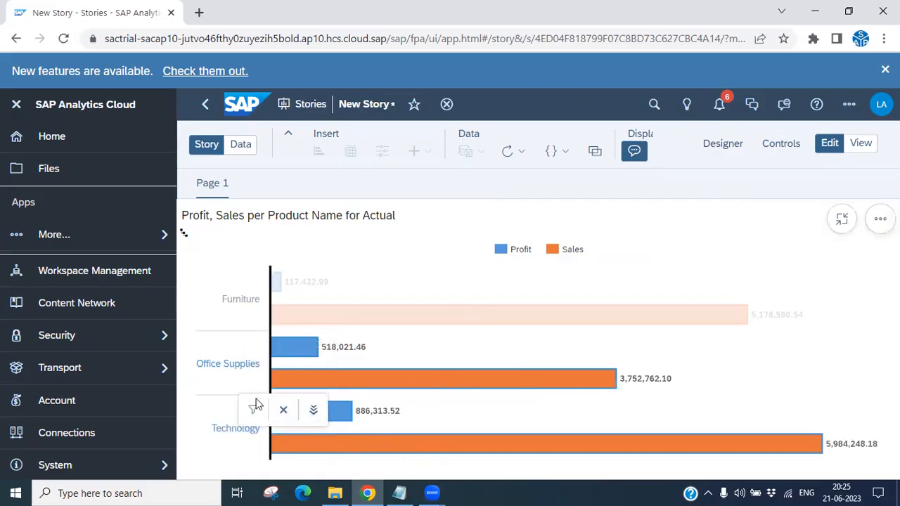
click(184, 237)
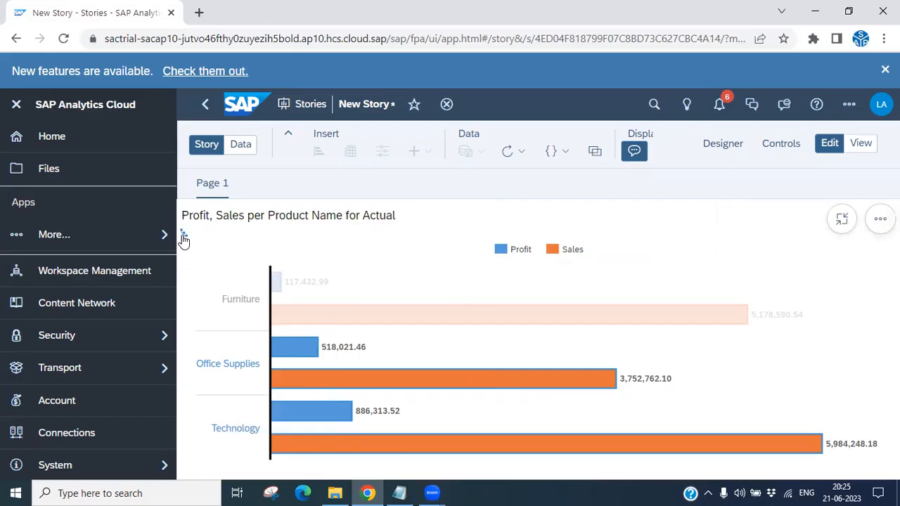
click(199, 334)
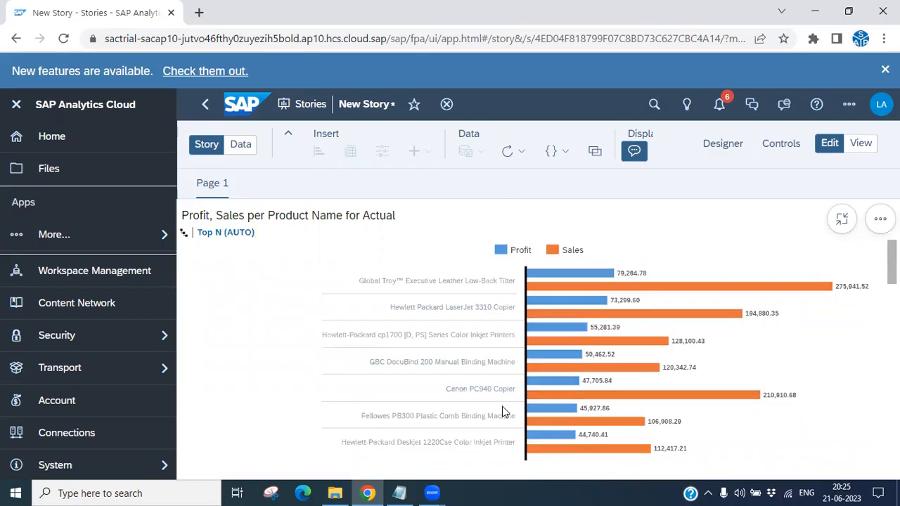
scroll(500, 419, down, 10)
scroll(493, 436, up, 10)
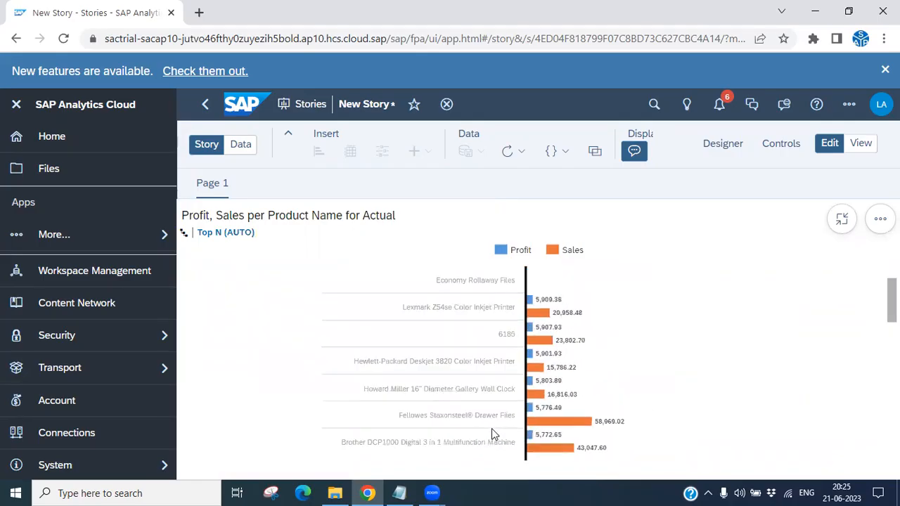
Try the Default drill level for the Product Name hierarchy and set it to Level 1 in its place
click(185, 233)
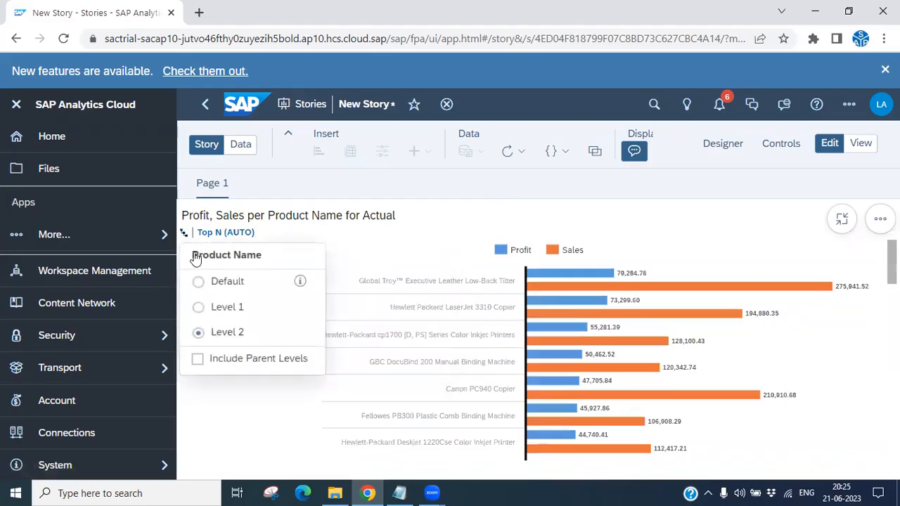
click(198, 281)
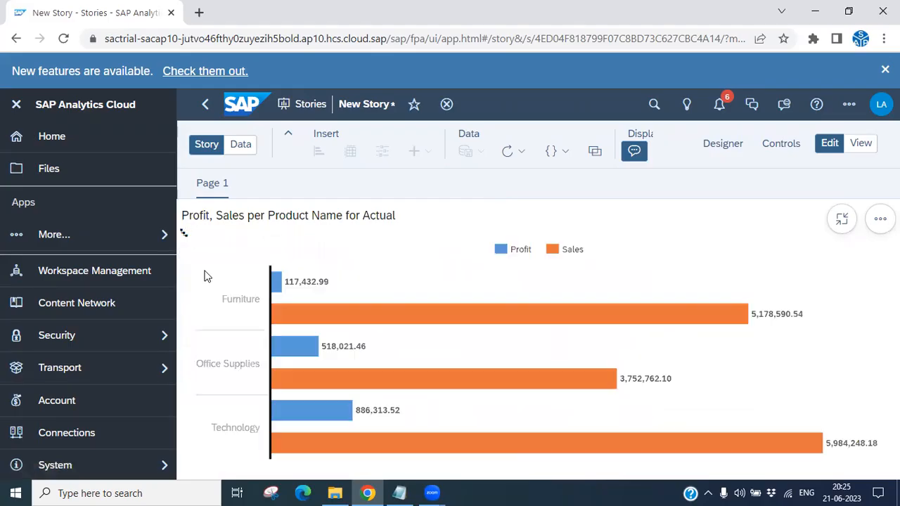
click(184, 234)
click(200, 309)
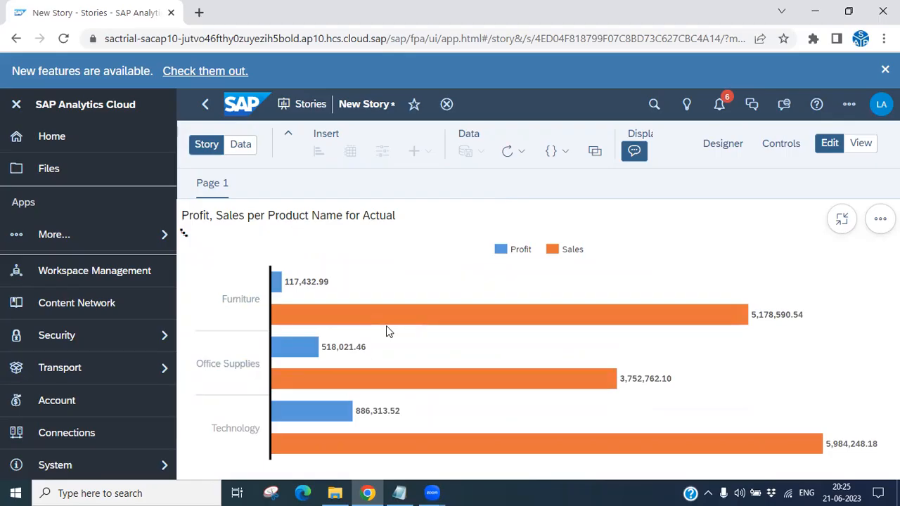
Exit the chart's full screen display, look over the chart on the story page and minimize the browser window
click(842, 218)
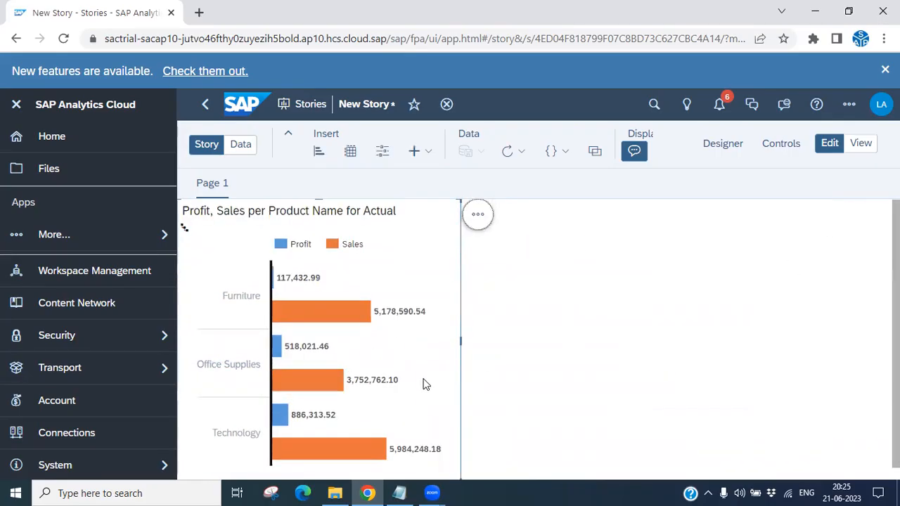
scroll(404, 394, down, 1)
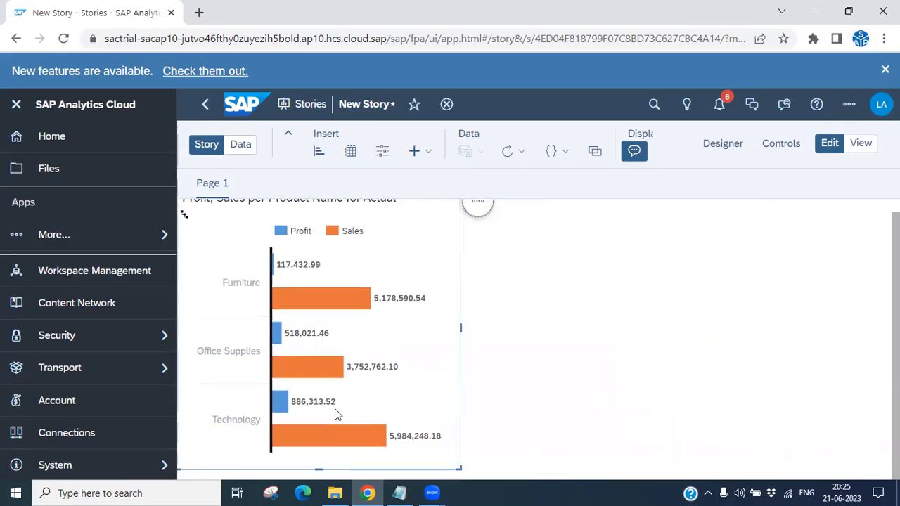
mouse_move(327, 382)
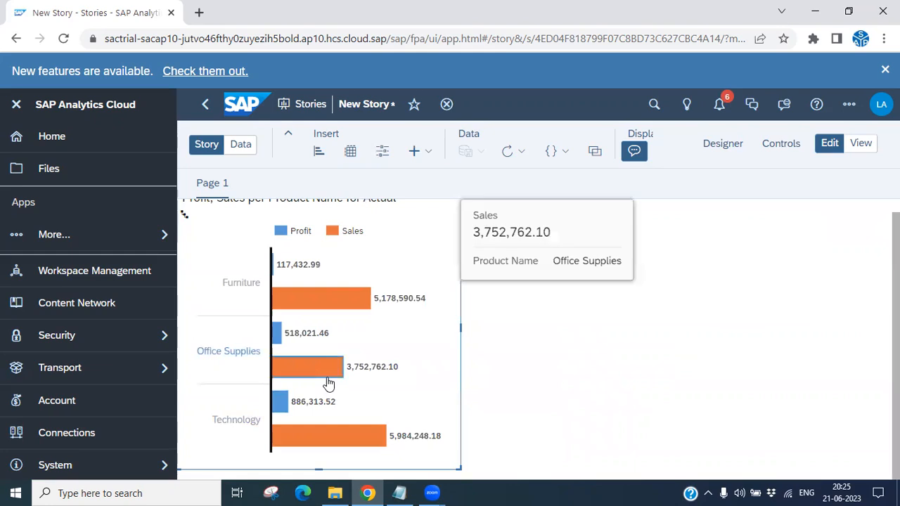
scroll(328, 383, up, 1)
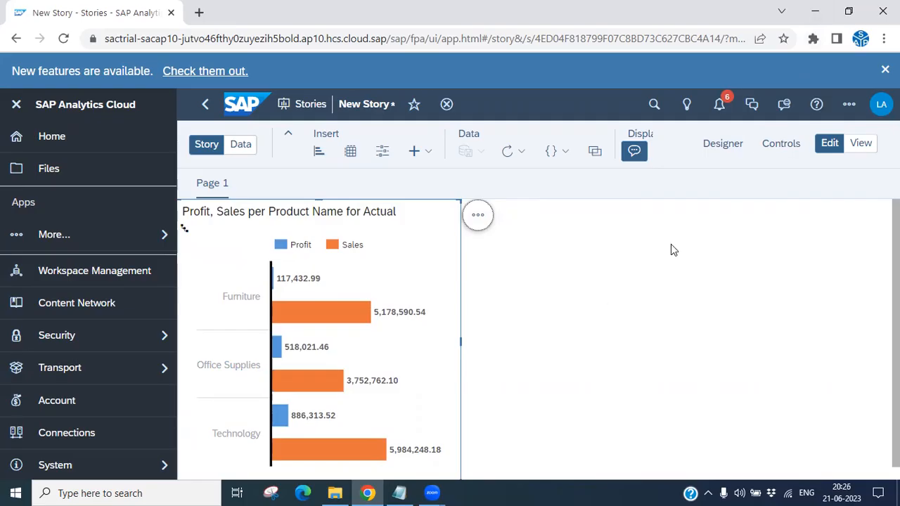
click(803, 15)
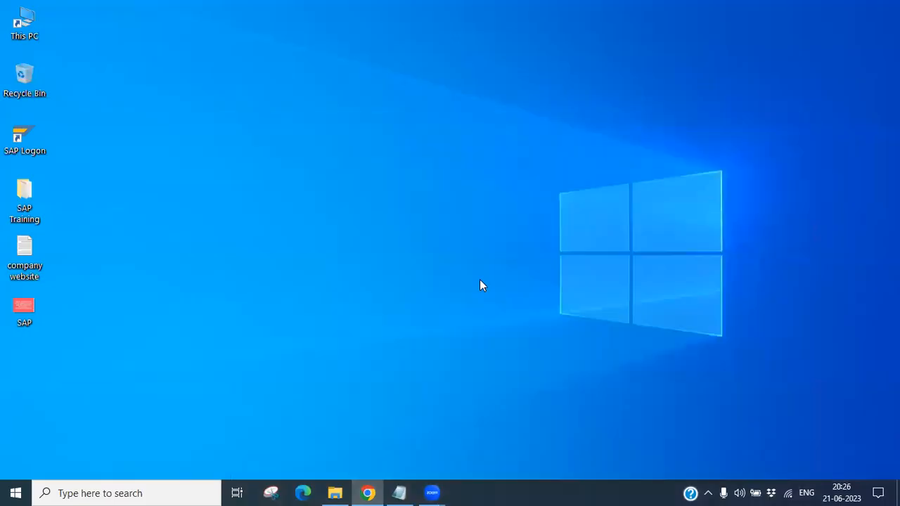